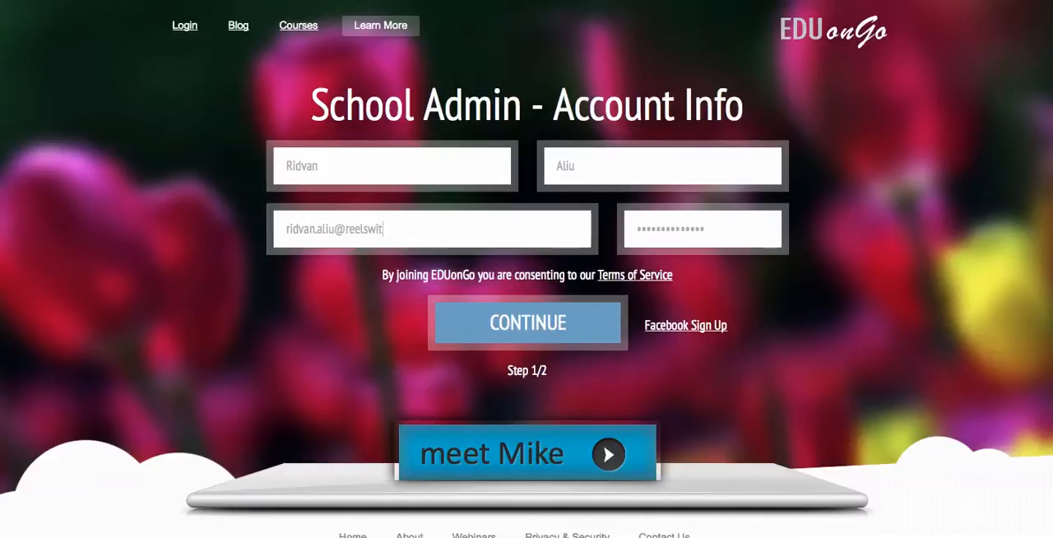
- Enter the account password for the school admin and continue to the second sign-up stage
key("Tab")
type("•••••••••")
left_click(530, 325)
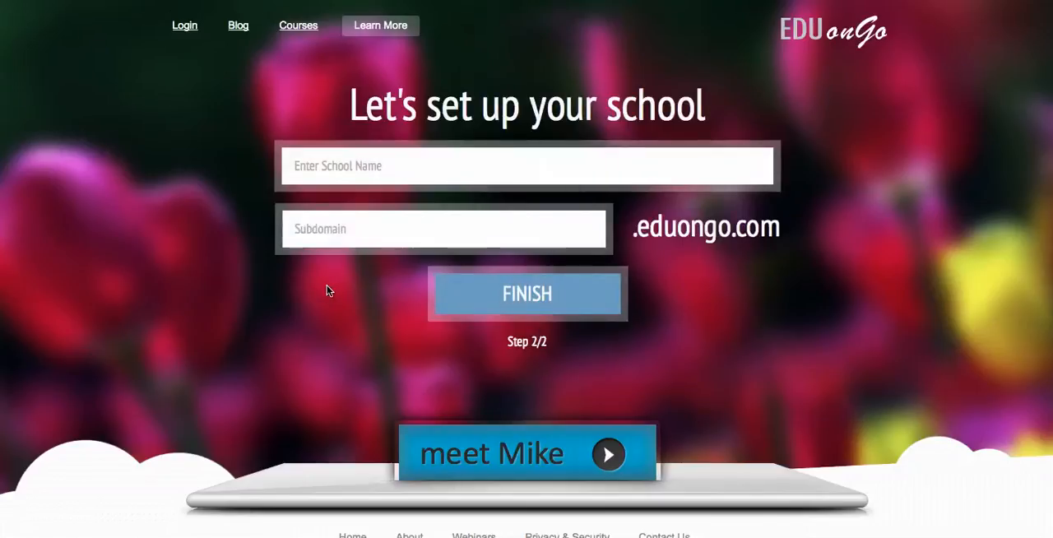
- Name the school Reel Switch Academy, shorten its subdomain to reel-academy, and finish the setup
left_click(311, 166)
type("Reel Switch Academy")
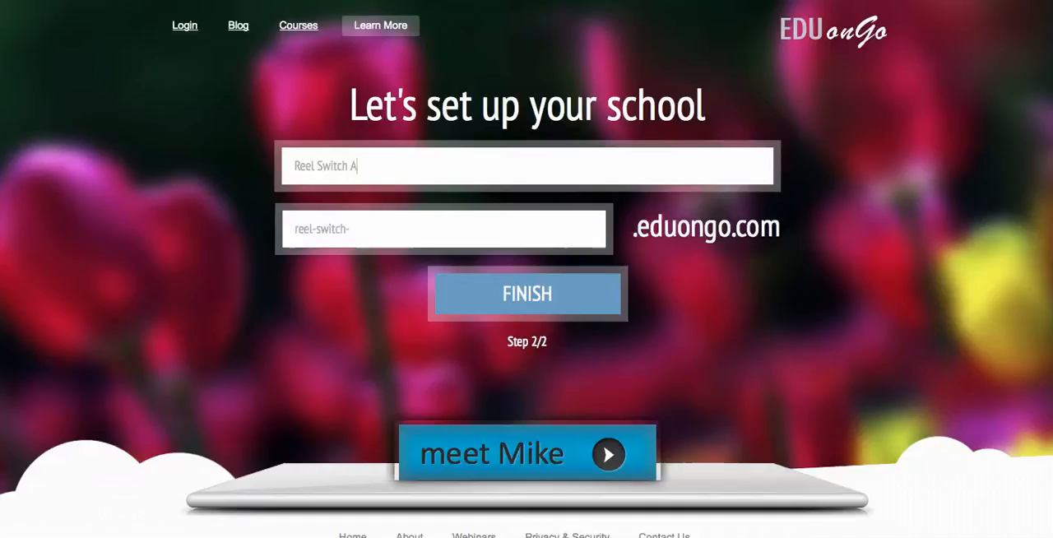
left_click(352, 223)
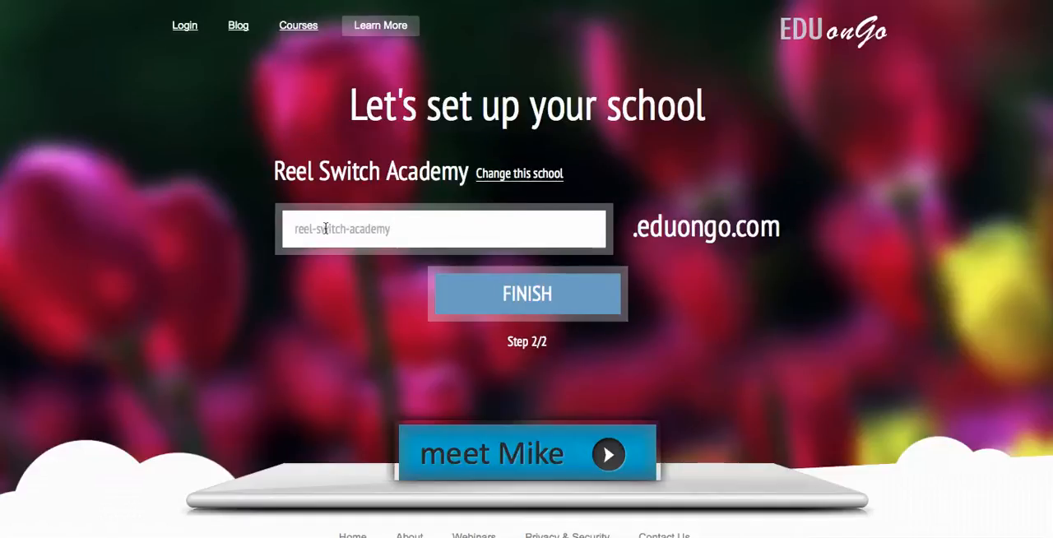
left_click_drag(317, 230, 350, 230)
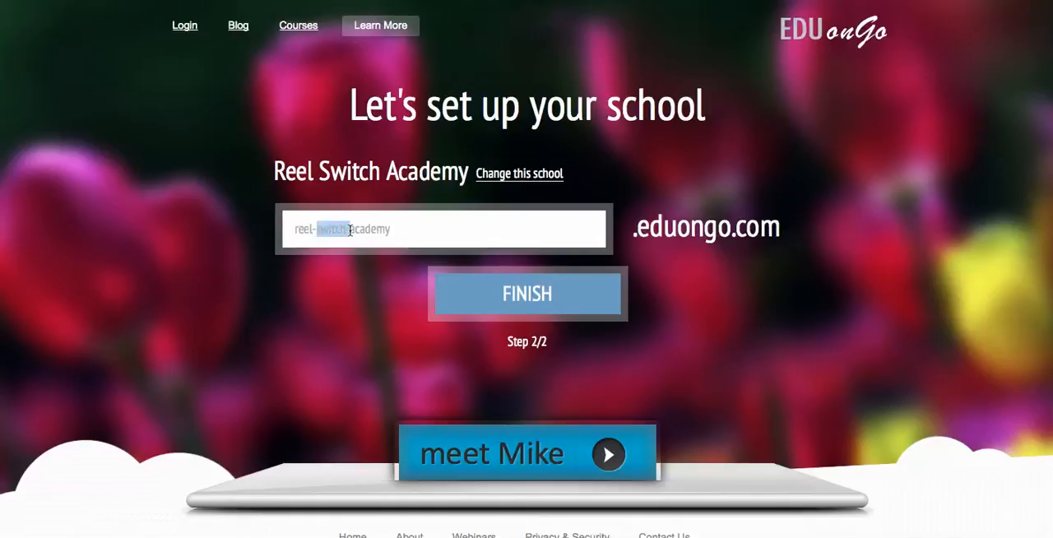
key("BackSpace")
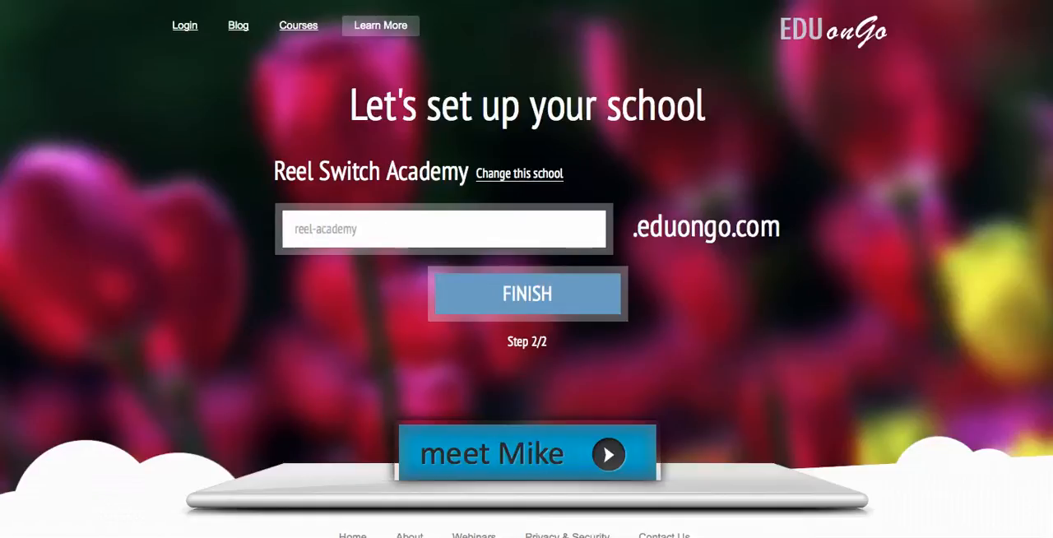
left_click(455, 294)
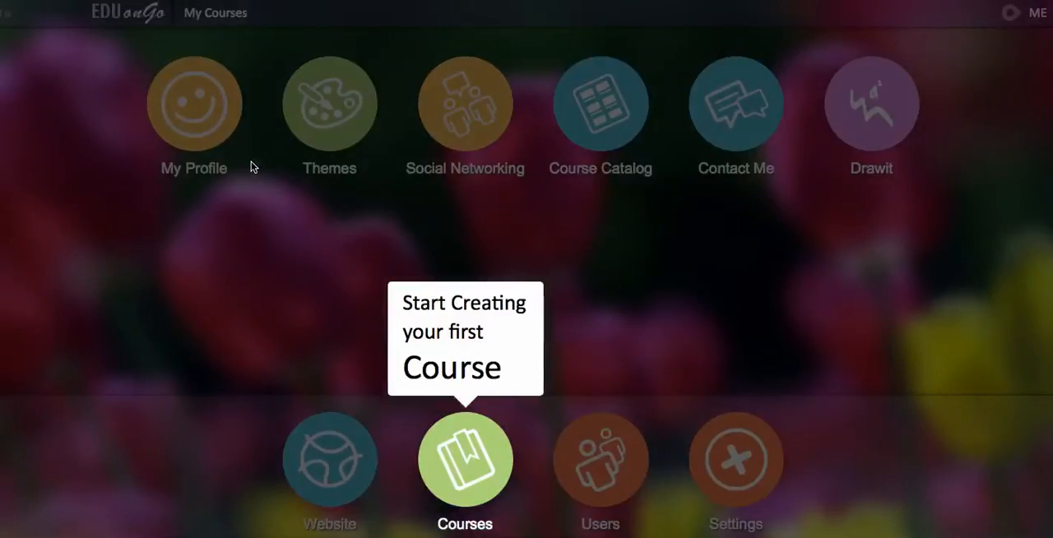
- View the school's course list from the guided introduction and return to the home dashboard
left_click(449, 435)
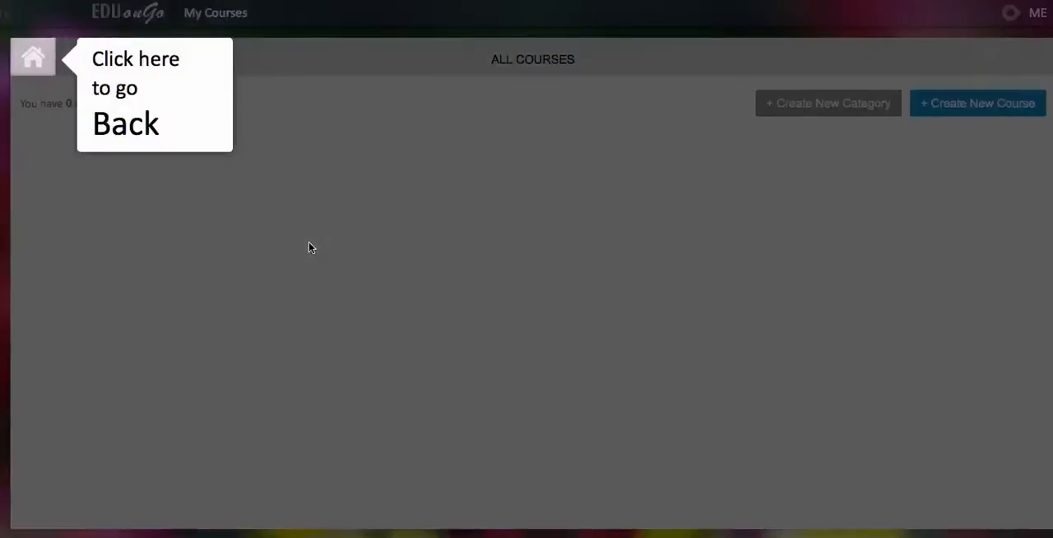
left_click(41, 69)
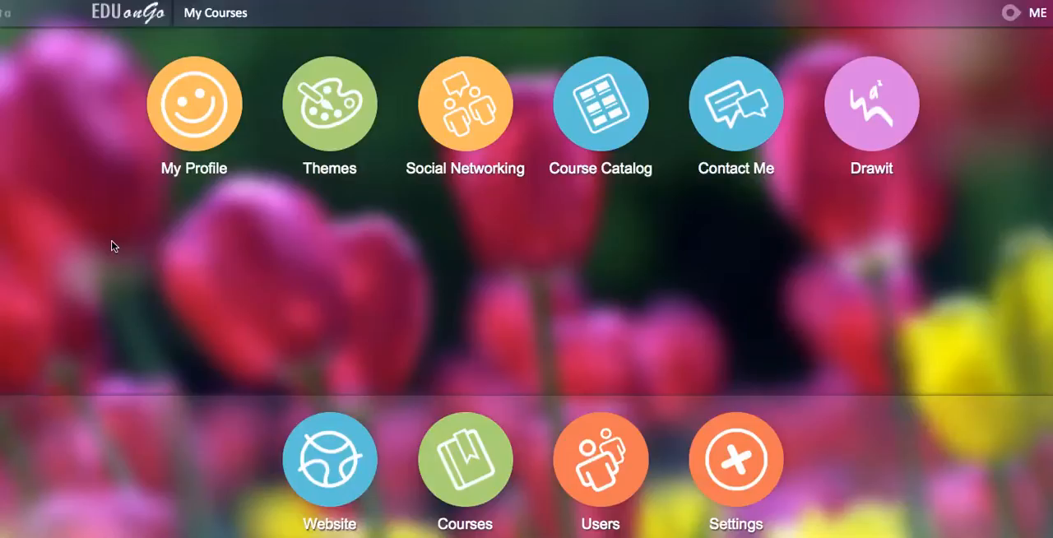
- Choose logo-left.png from the ReelSwitch folder on the Desktop as the logo in the theme settings
left_click(314, 126)
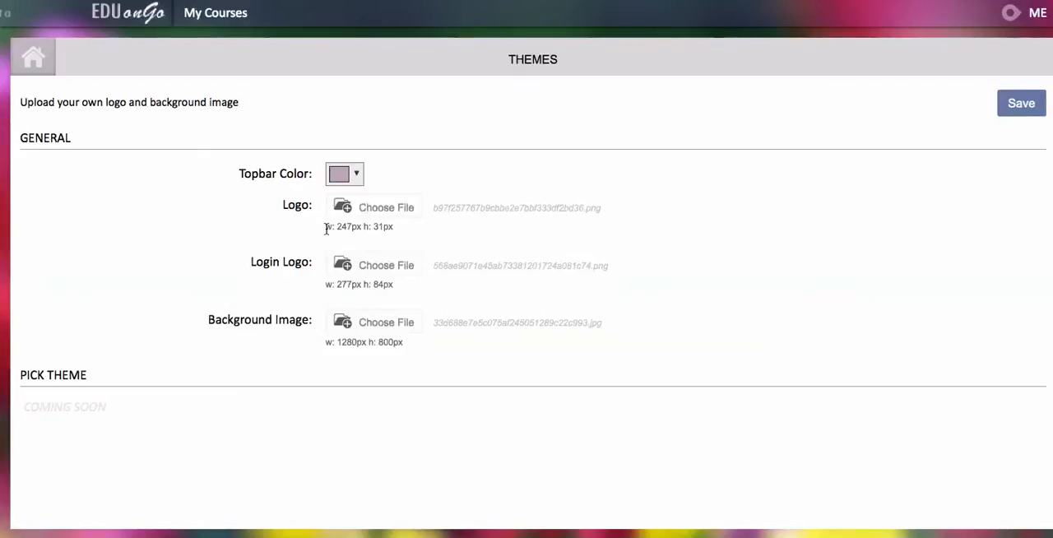
left_click(359, 207)
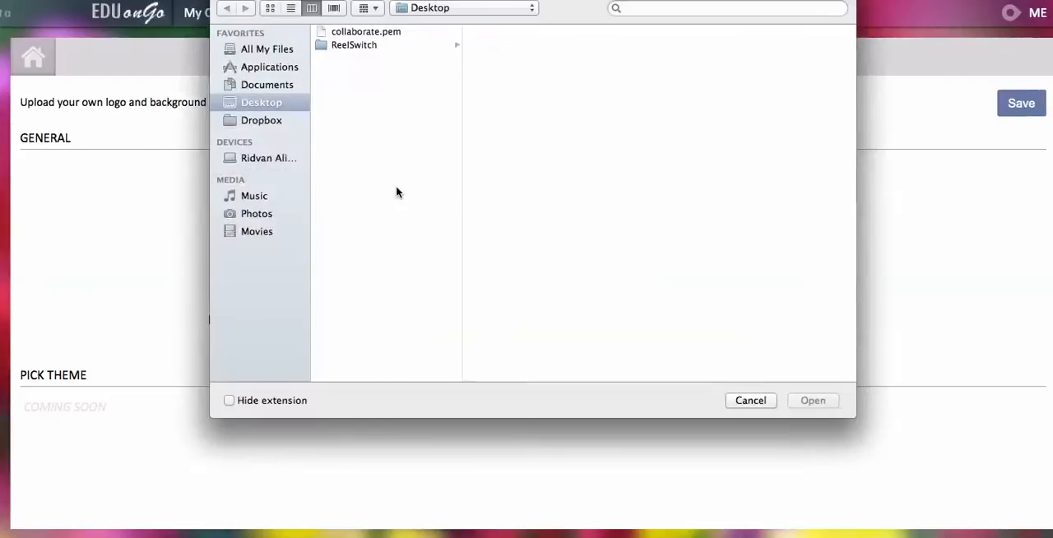
left_click(383, 46)
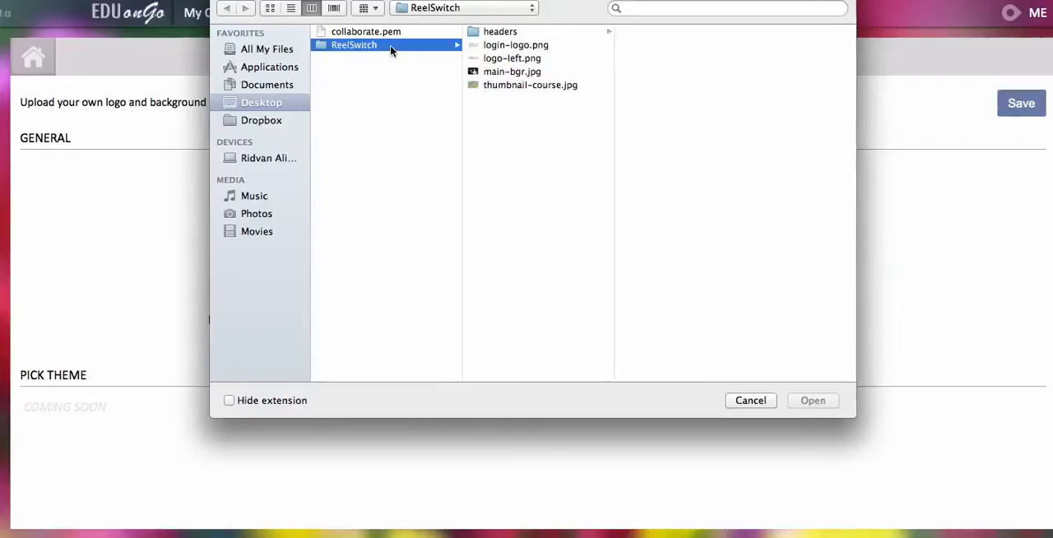
left_click(494, 58)
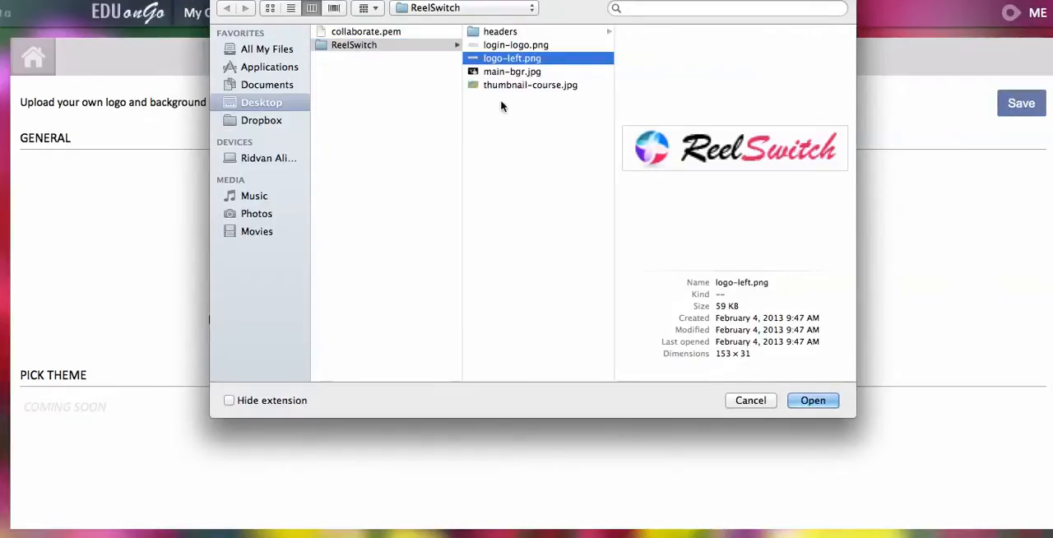
left_click(811, 400)
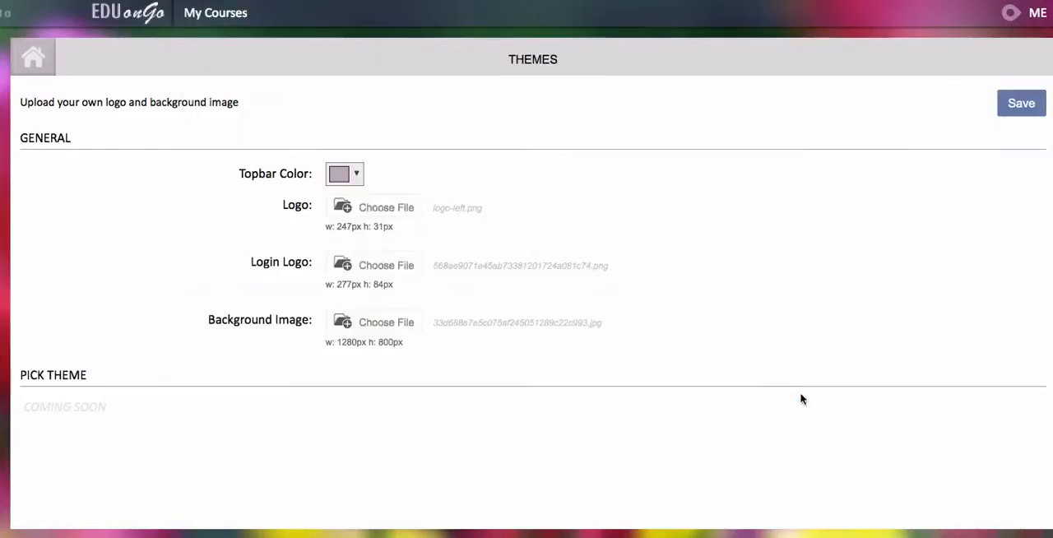
- Choose login-logo.png from the ReelSwitch folder as the theme's login logo
left_click(407, 265)
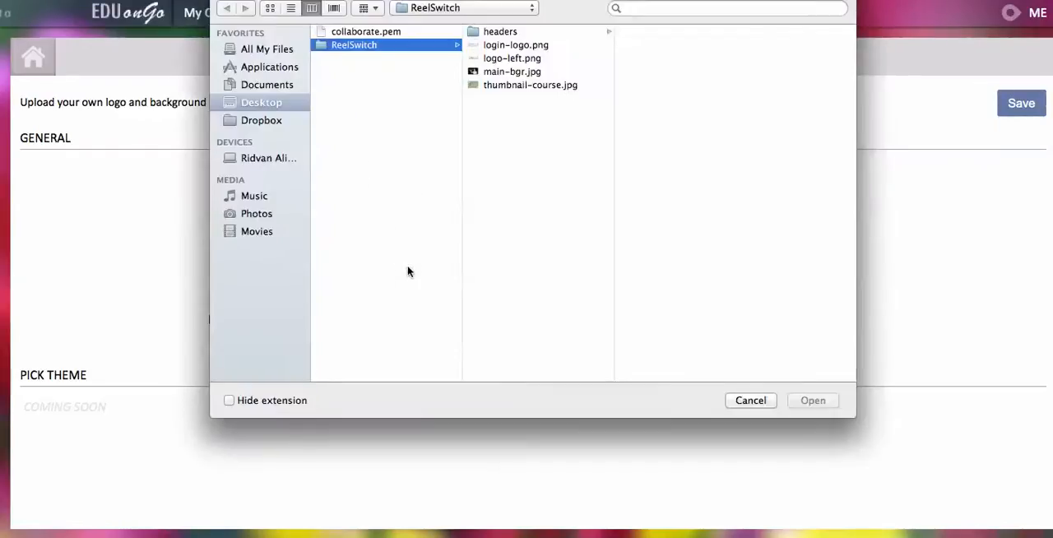
left_click(510, 46)
left_click(811, 400)
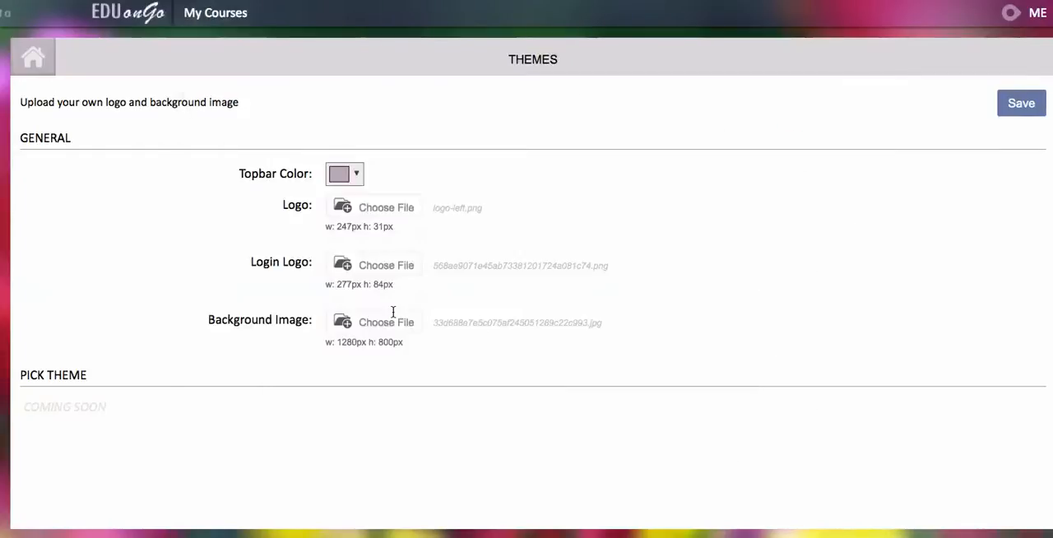
- Choose main-bgr.jpg as the theme's background image and save the theme settings
left_click(387, 319)
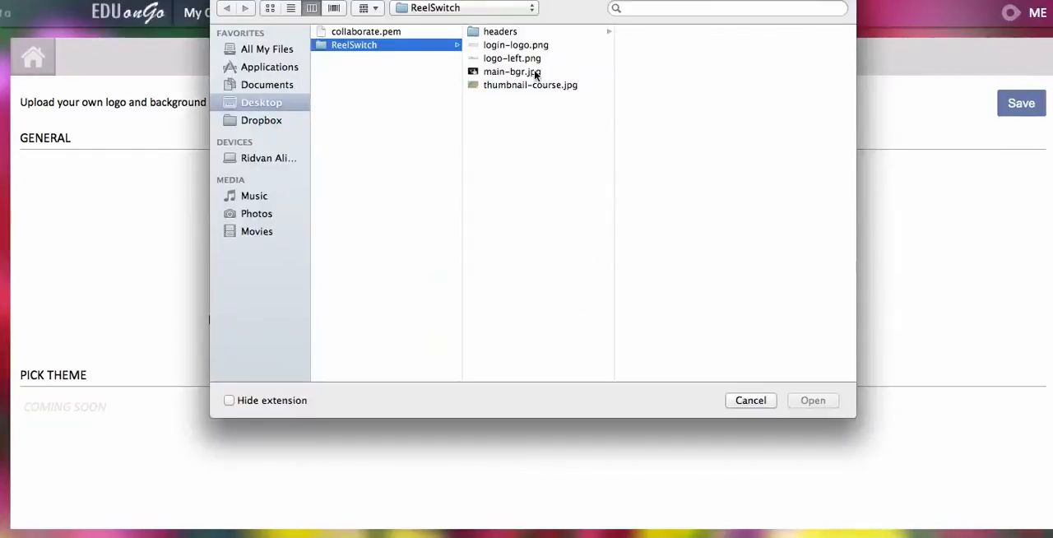
left_click(511, 72)
left_click(813, 400)
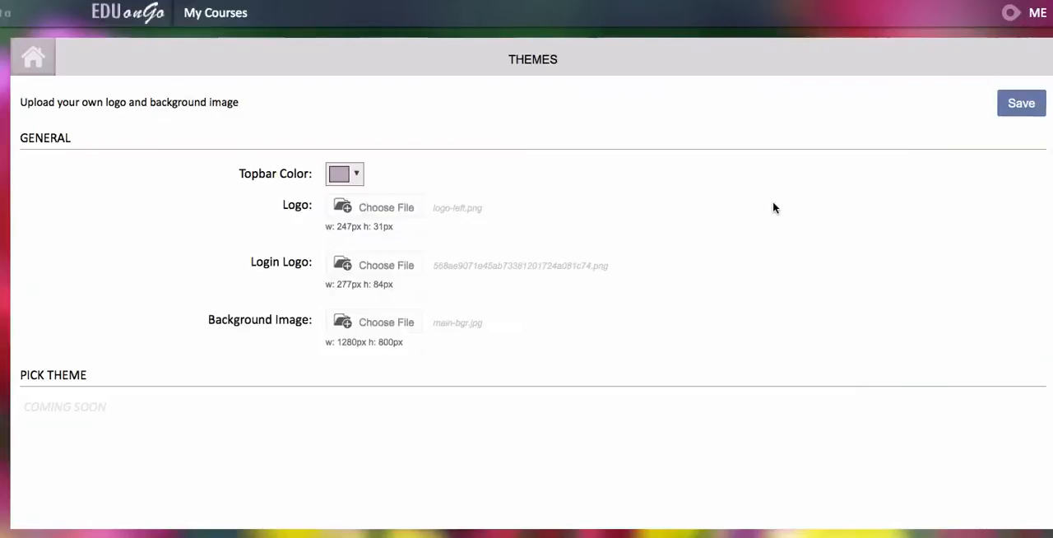
left_click(1010, 116)
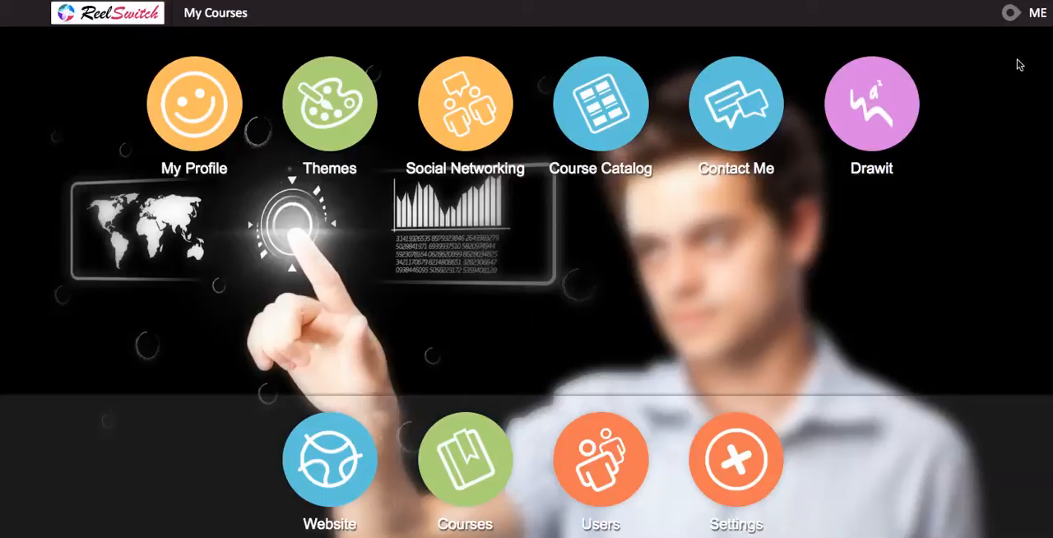
- Log out of the school and open its login form
left_click(1011, 13)
left_click(1009, 47)
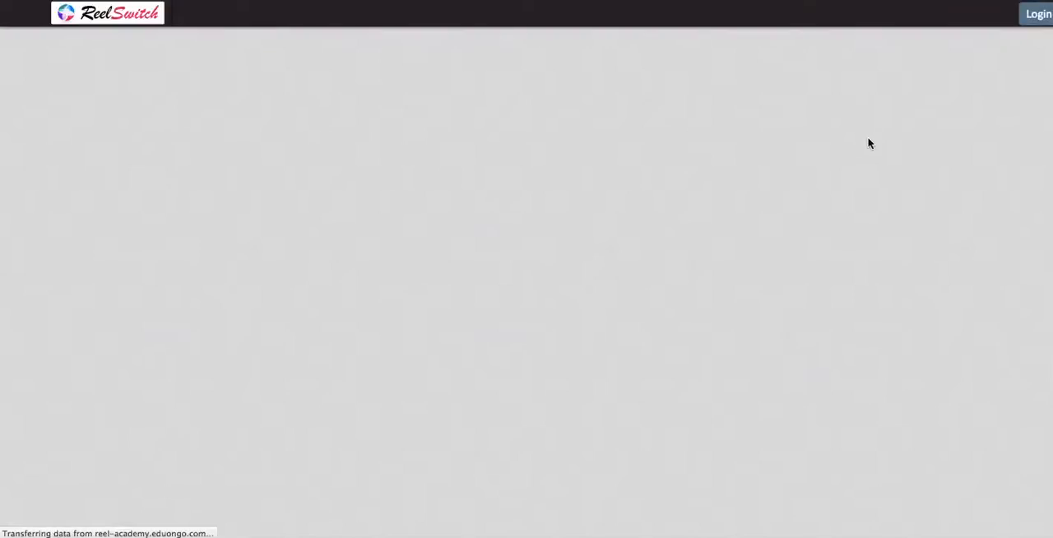
left_click(1028, 26)
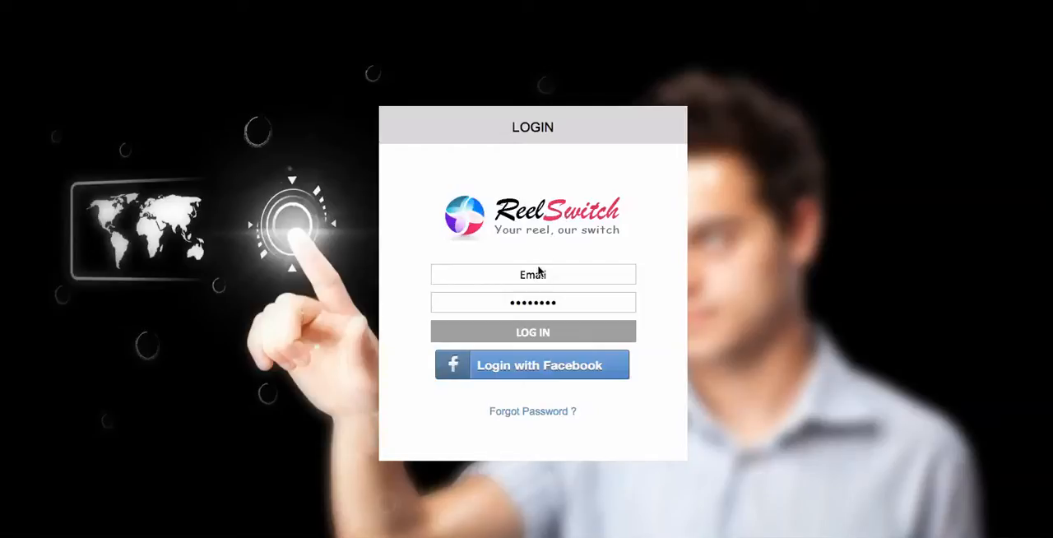
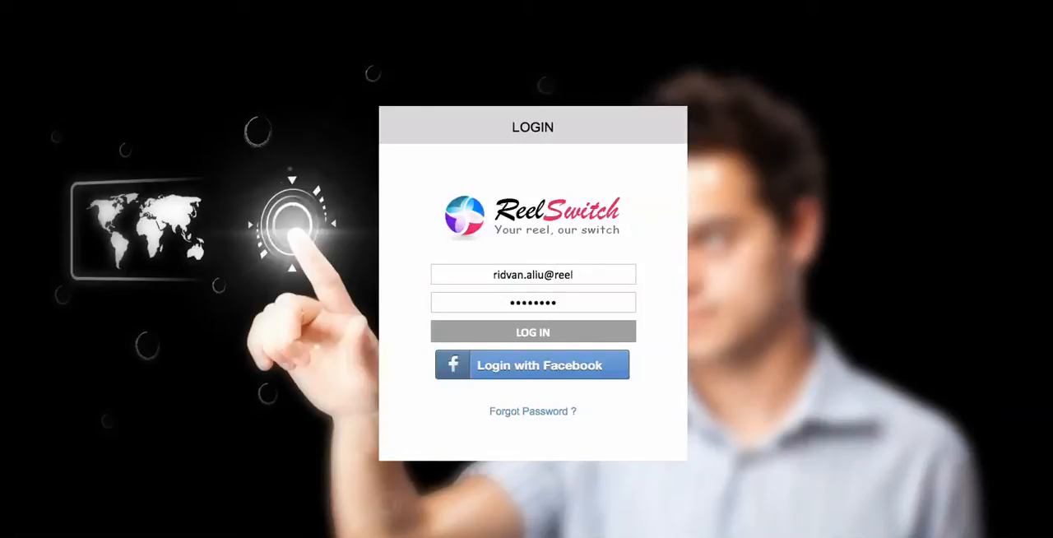
- Log in with the admin's e-mail and account password, and dismiss the browser's offer to remember the password
key("Tab")
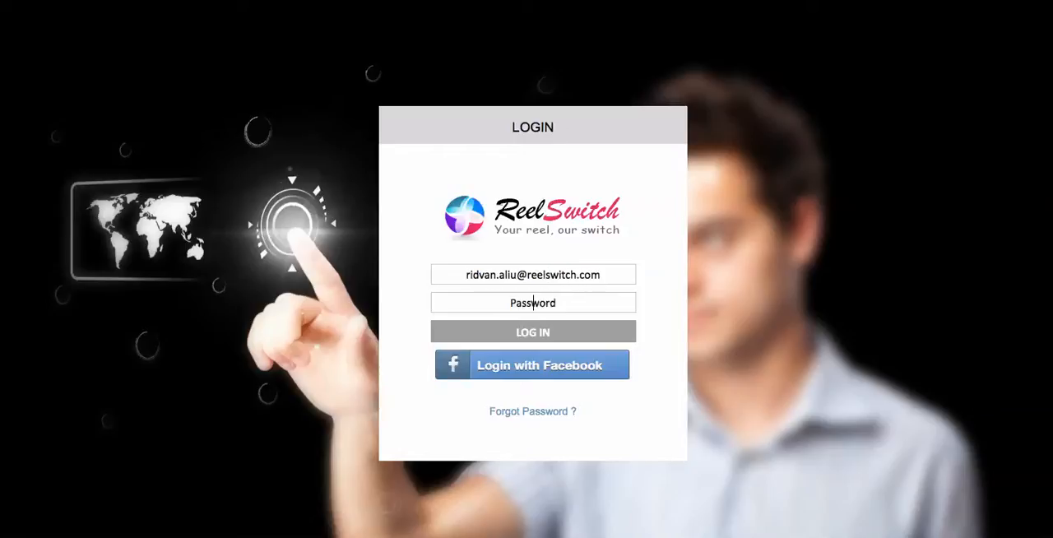
type("*********")
left_click(527, 333)
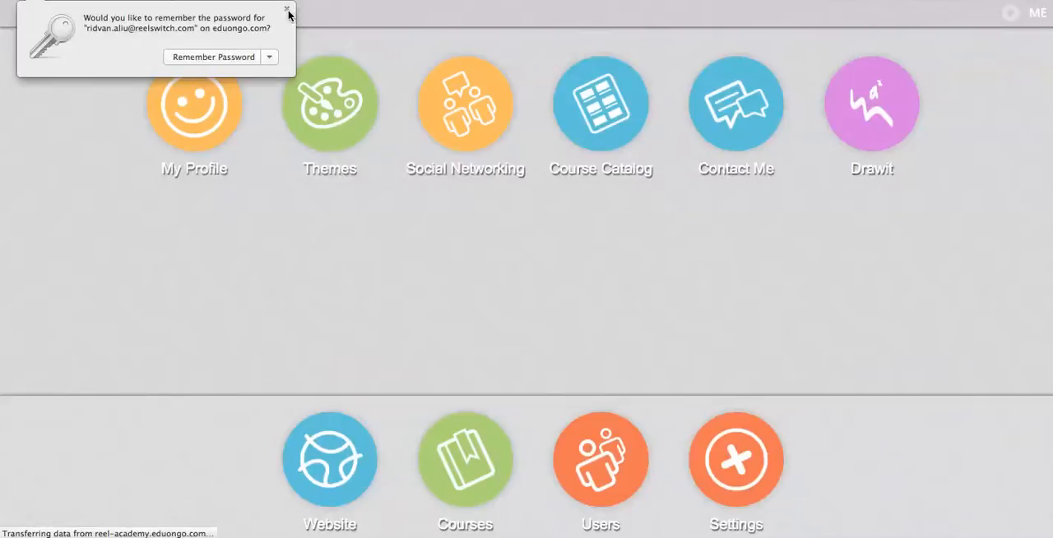
left_click(287, 9)
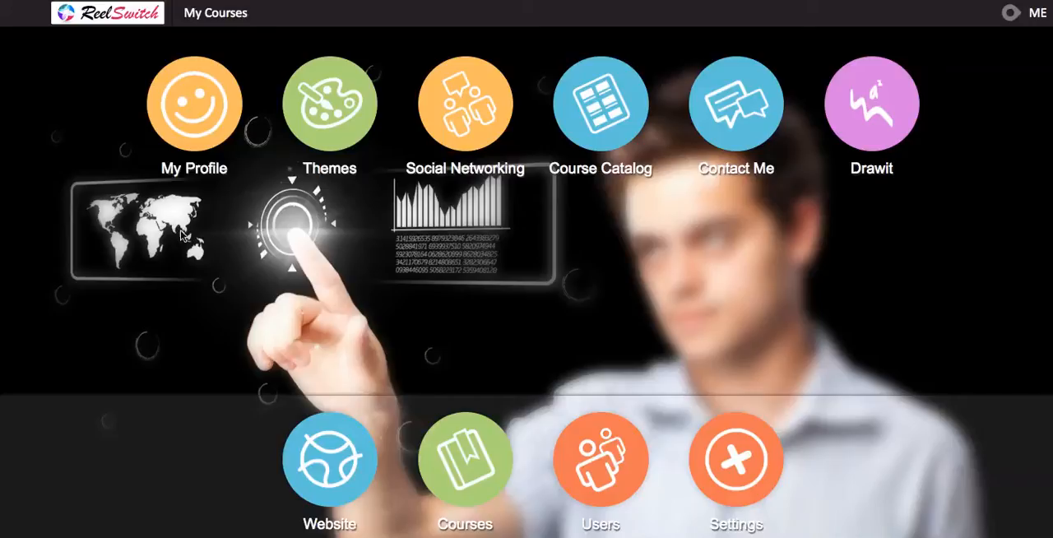
- View the admin's profile page and return to the home dashboard
left_click(194, 109)
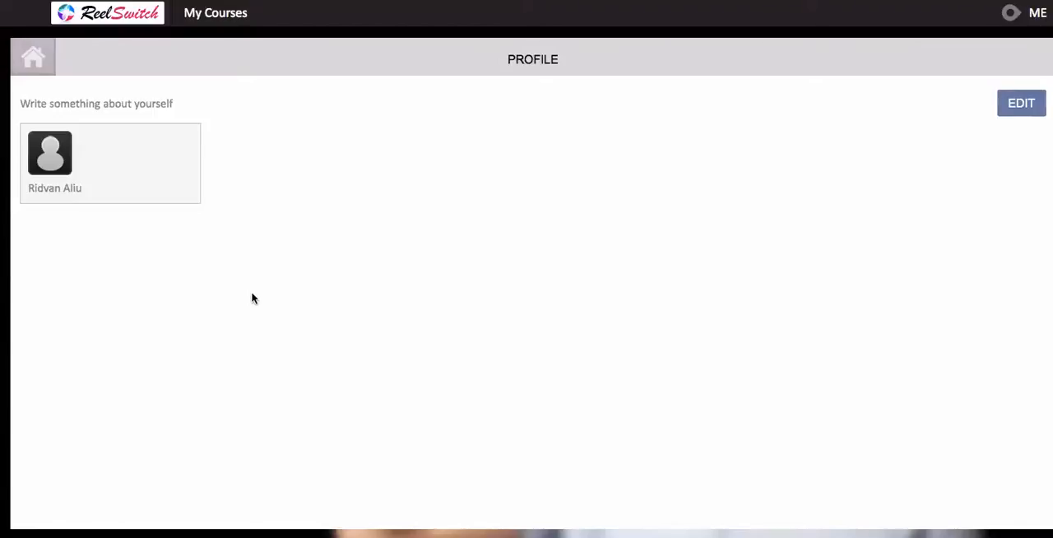
left_click(34, 58)
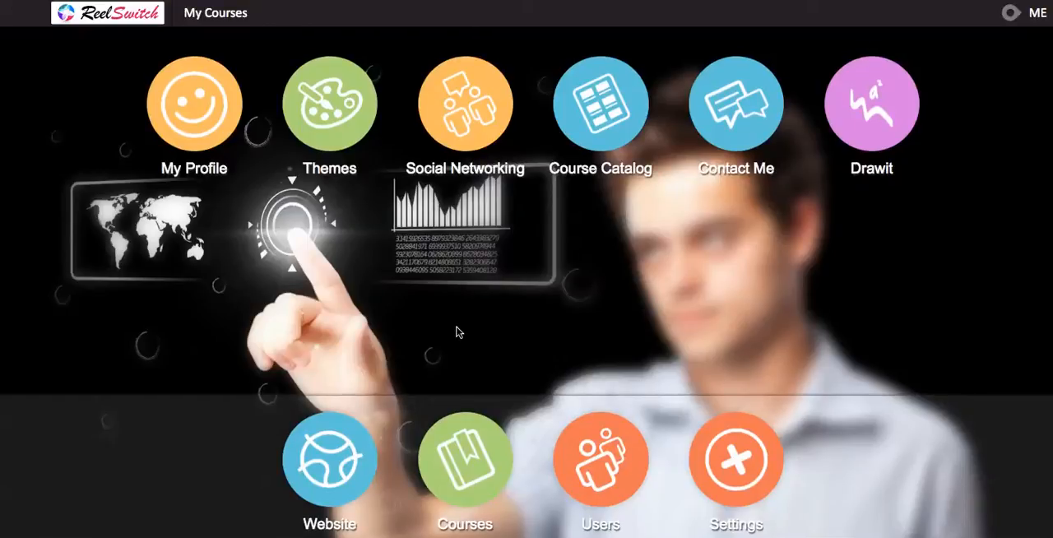
- Examine the user list and the role options in the new-user form, and return to the home dashboard
left_click(583, 435)
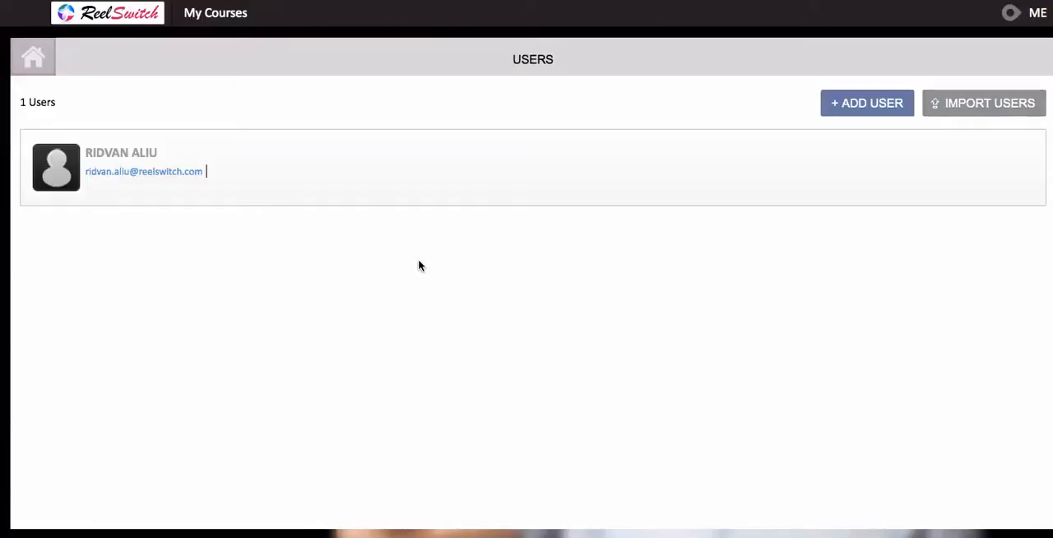
left_click(836, 108)
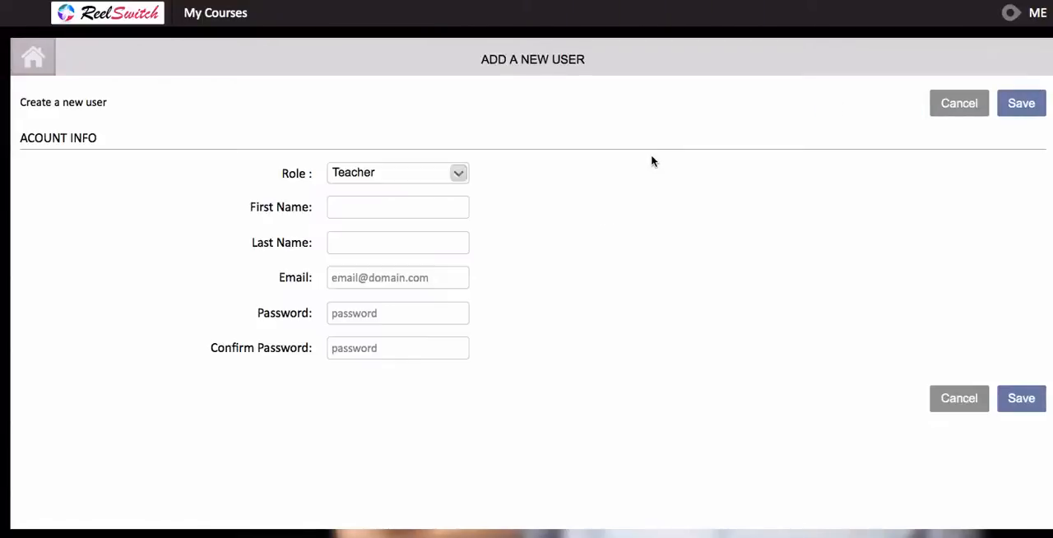
left_click(420, 171)
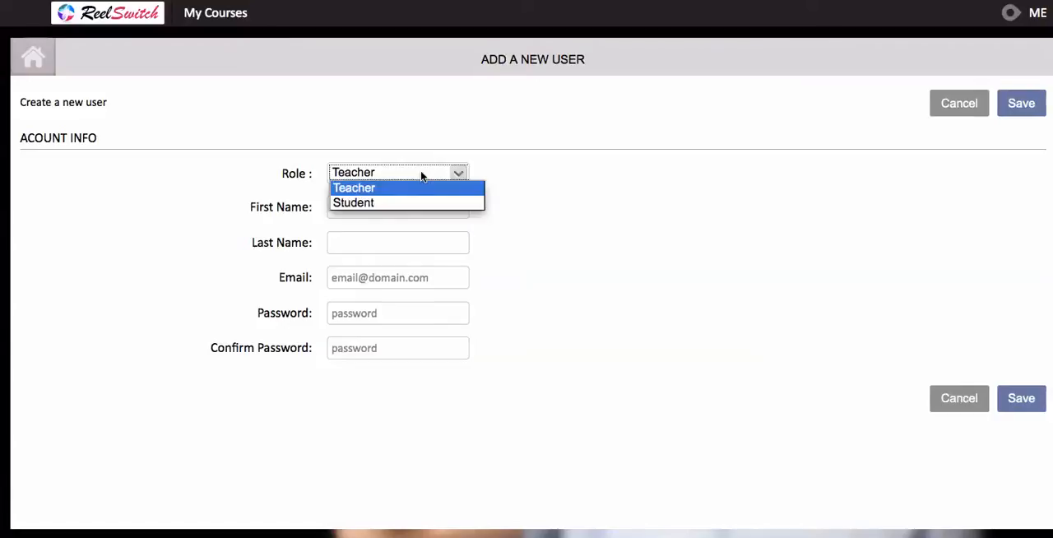
left_click(420, 175)
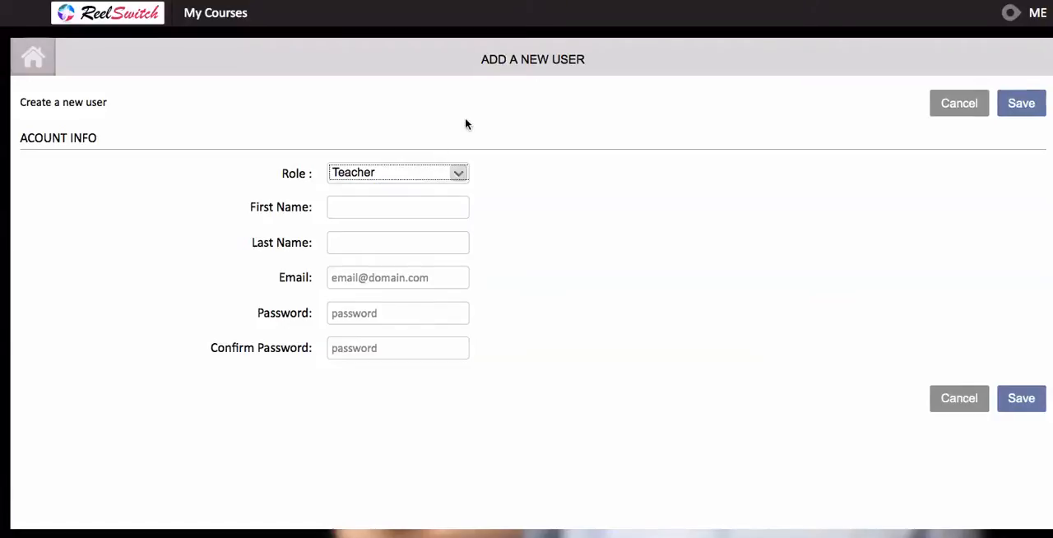
left_click(46, 58)
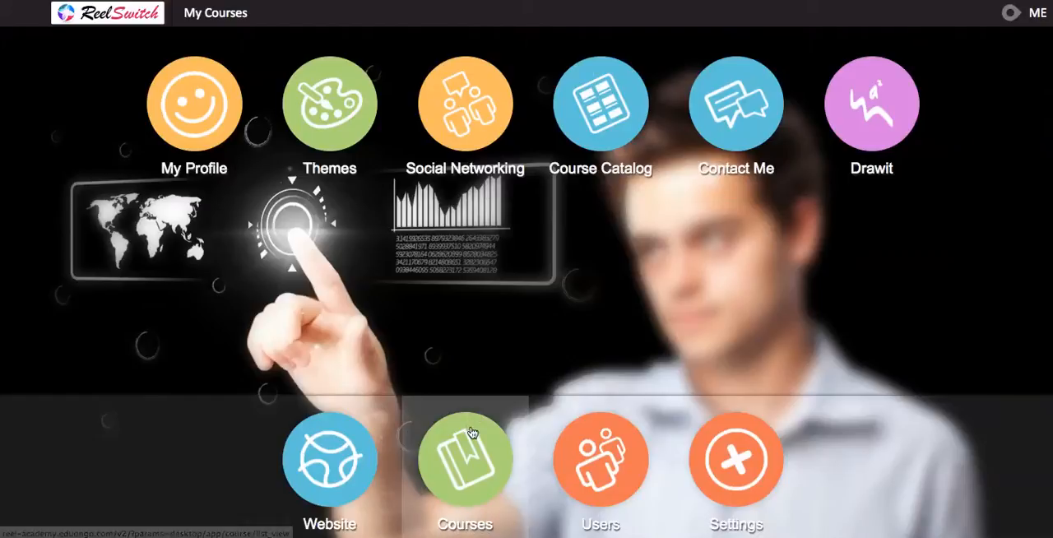
- Create a main-level course category named SCIENCE with the description "Some description"
left_click(471, 433)
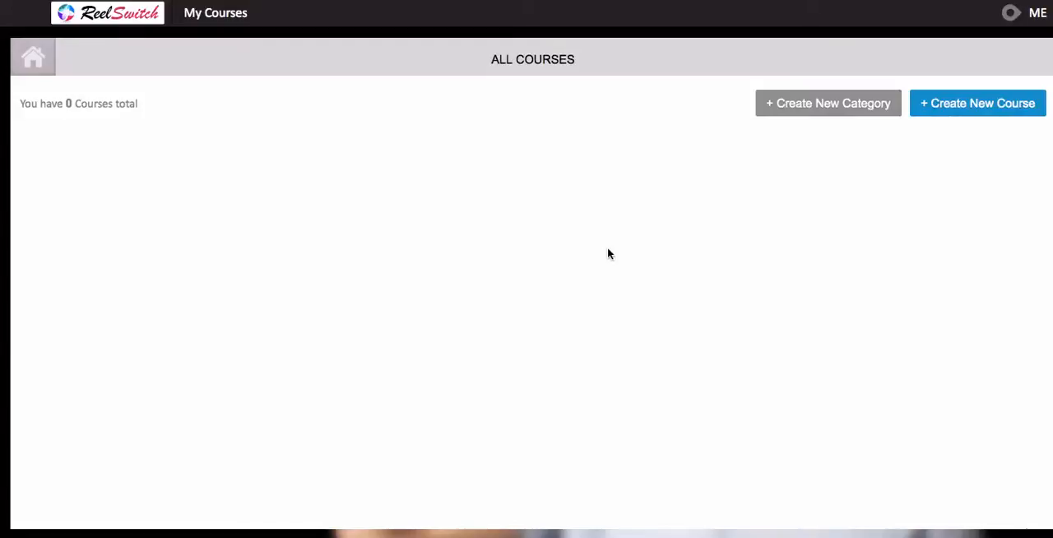
left_click(811, 110)
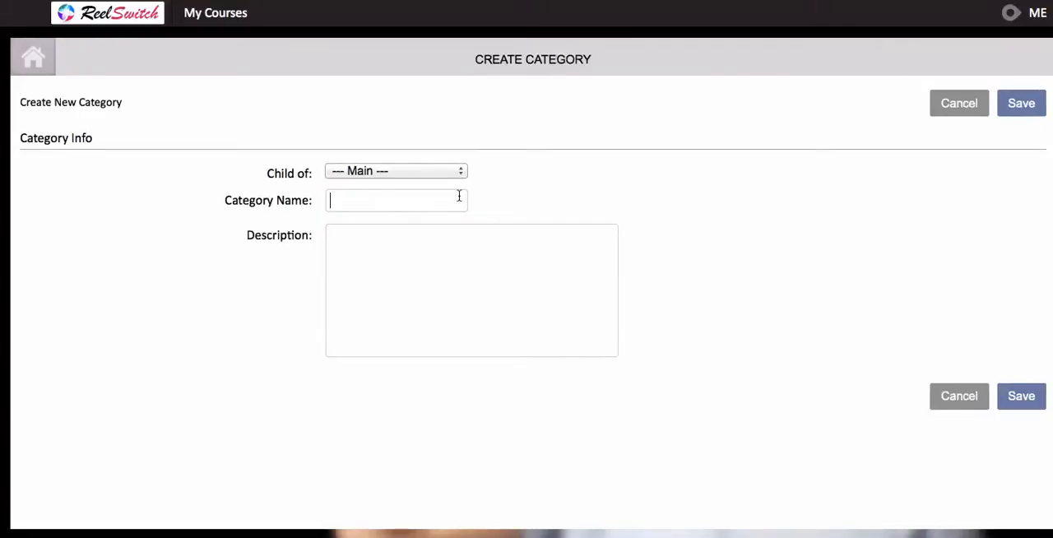
left_click(459, 195)
type("SCIENCE")
left_click(456, 251)
type("Some ")
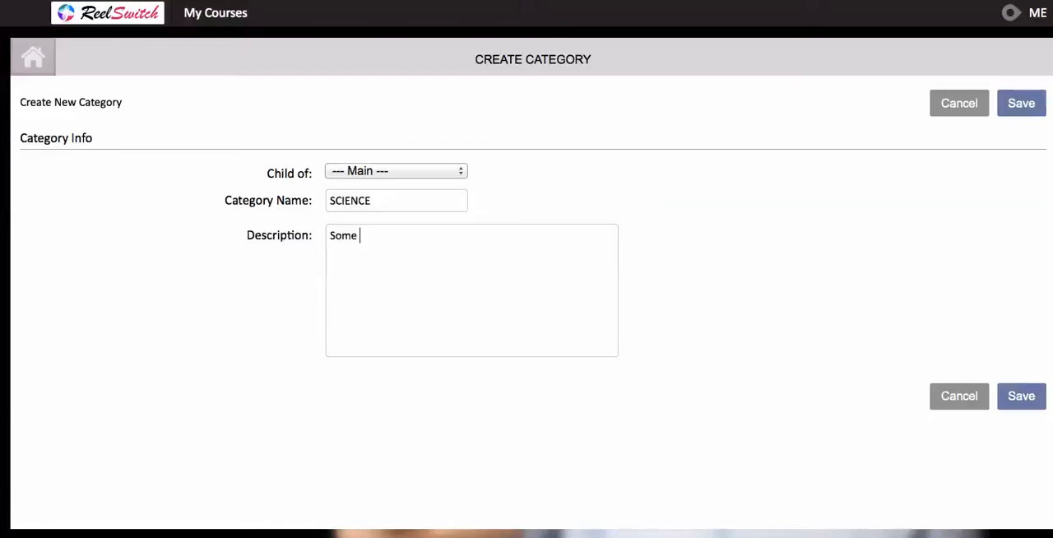
type("description")
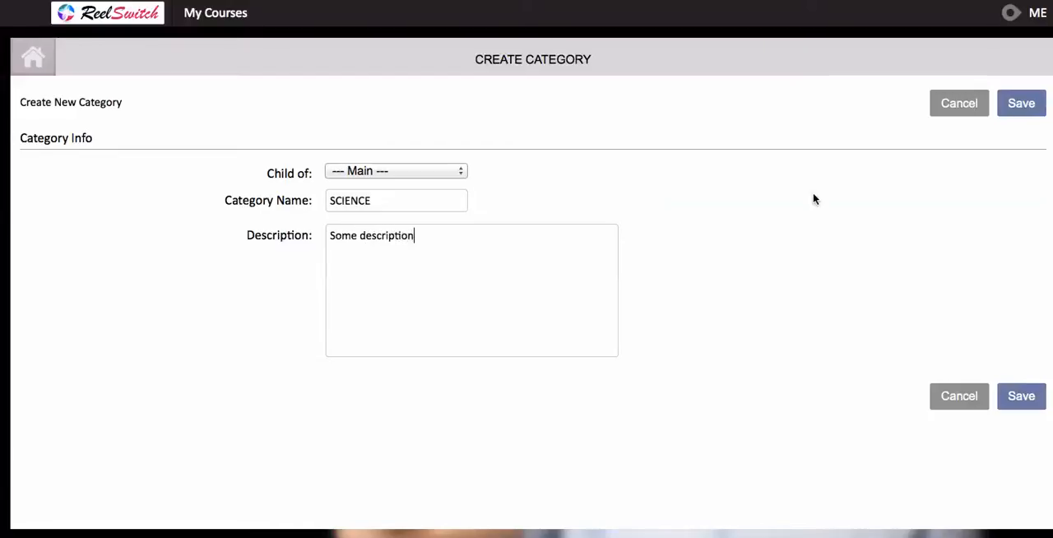
left_click(1023, 104)
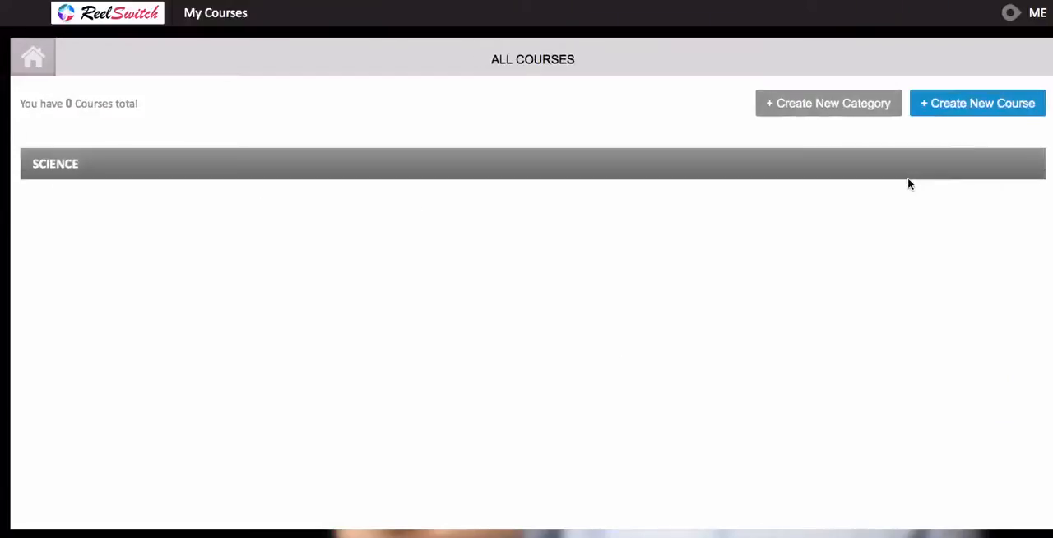
- Start a new course in the SCIENCE category, publish it to the course catalog, and name it "Sample Course"
left_click(969, 107)
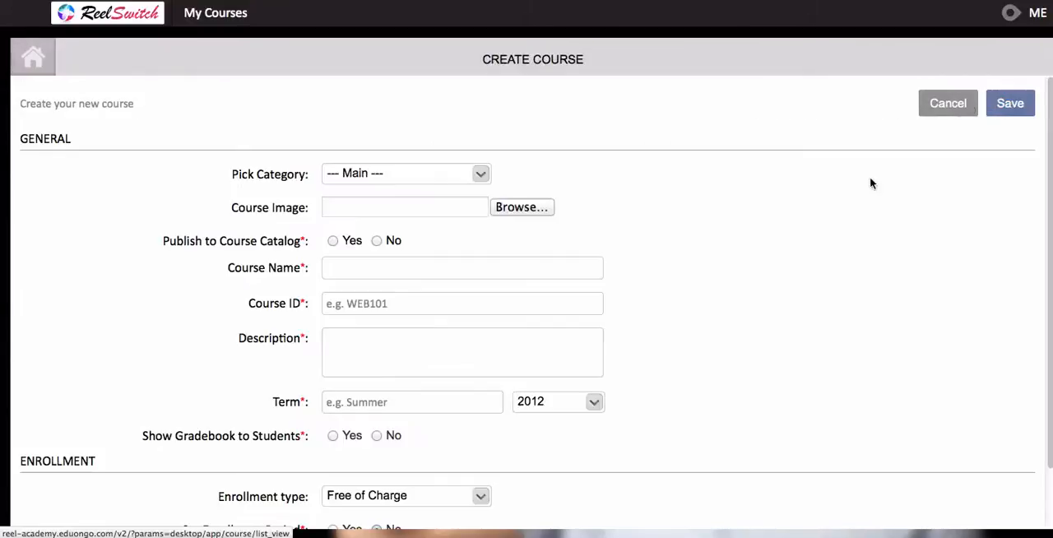
left_click(478, 173)
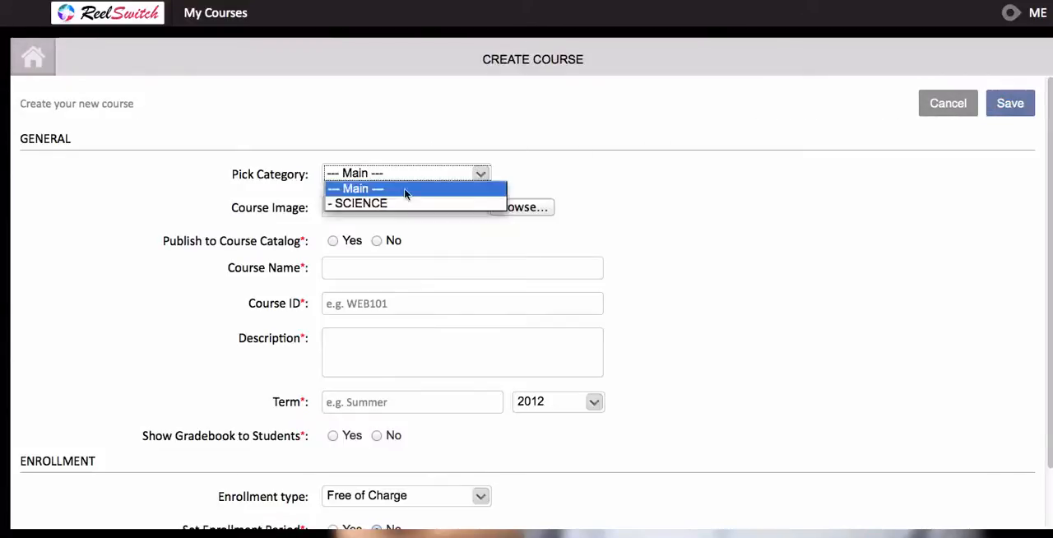
left_click(392, 204)
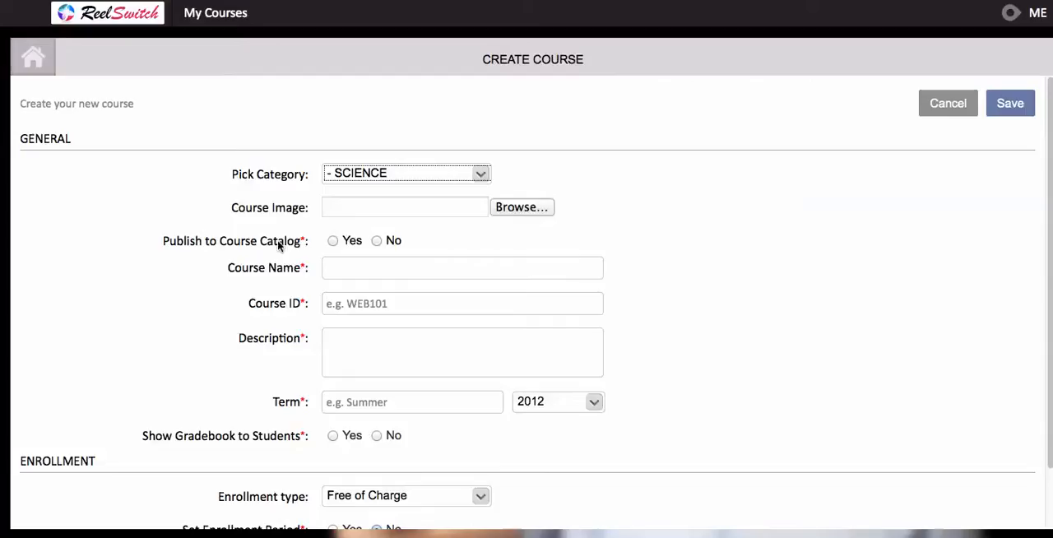
left_click(332, 241)
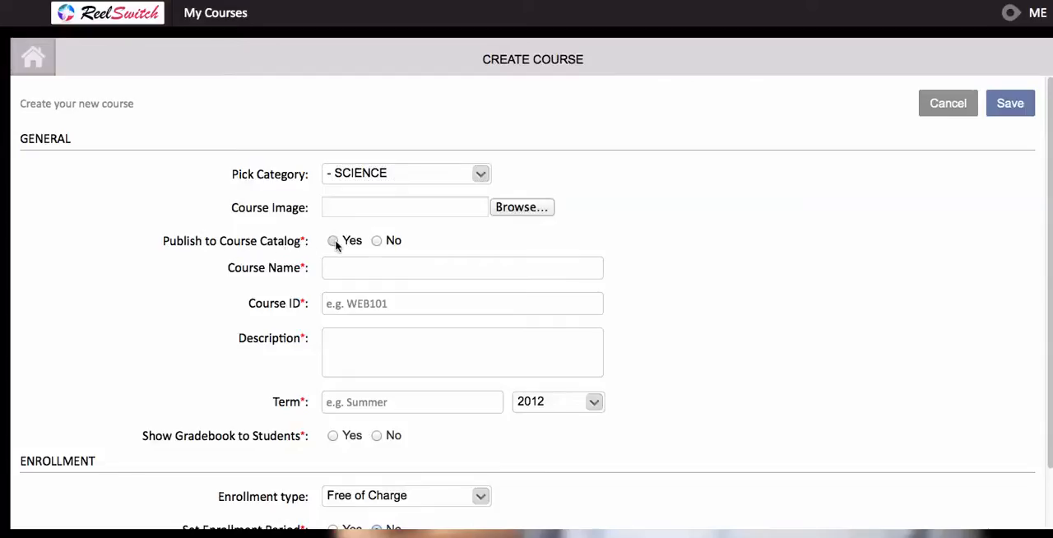
left_click(336, 271)
type("Sample Course")
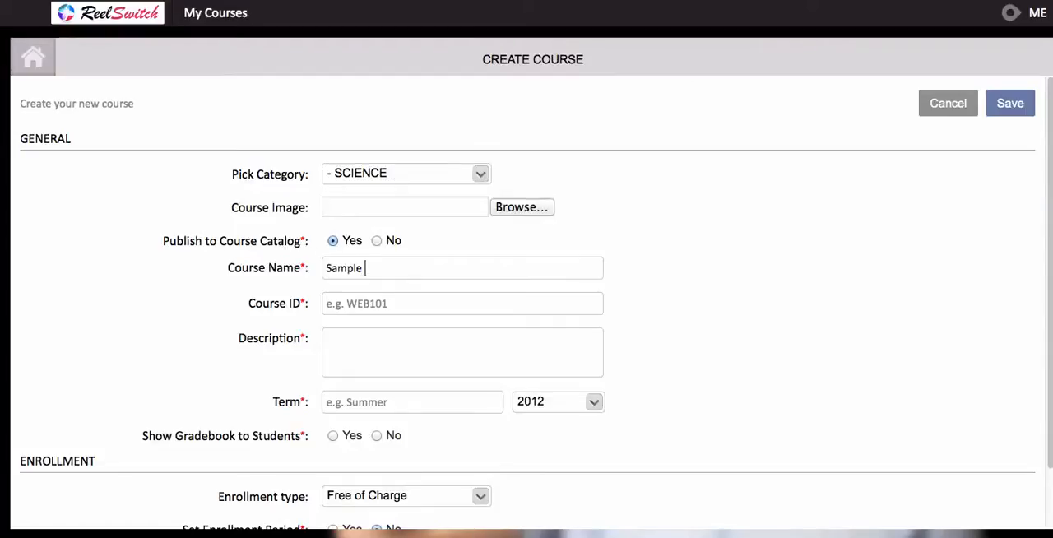
- Give the course the ID SC100 and the description "Some Course Desc."
left_click(339, 306)
type("SC100")
key("Tab")
type("Some ")
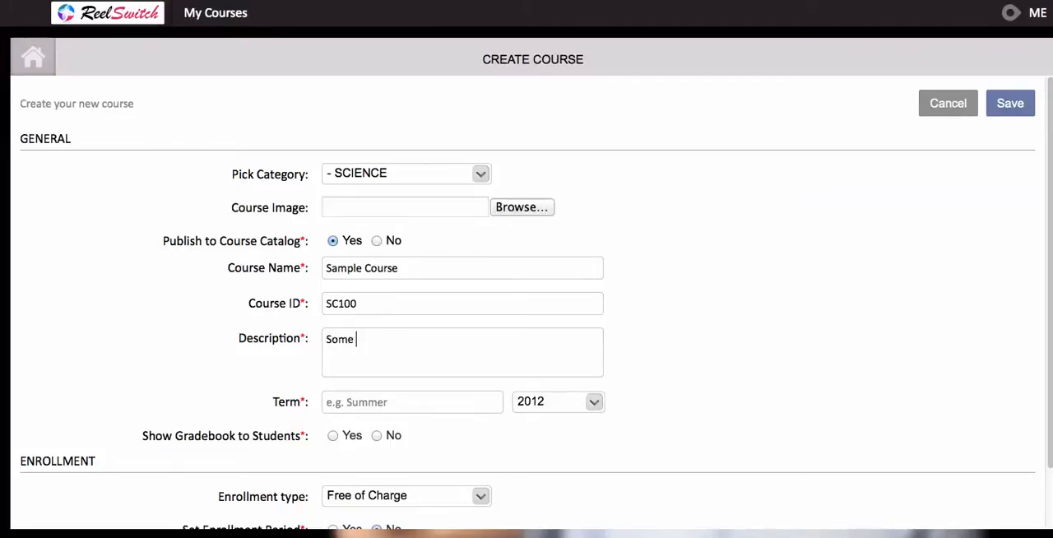
type("Course Desc.")
- Set the course term to Winter 2013 and show the gradebook to students
left_click(348, 408)
type("Winter")
left_click(527, 399)
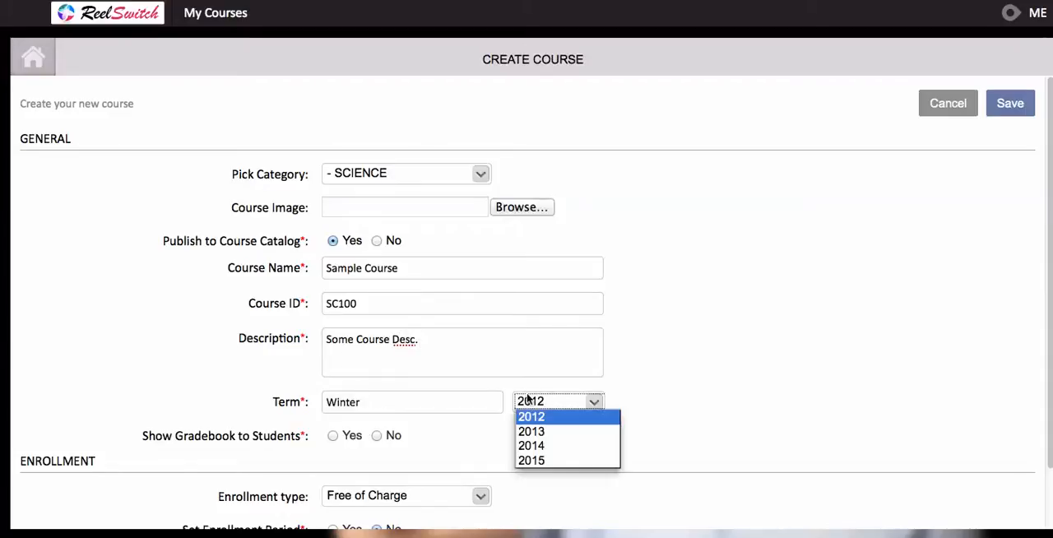
left_click(529, 432)
left_click(333, 439)
scroll(243, 375, "down", 2)
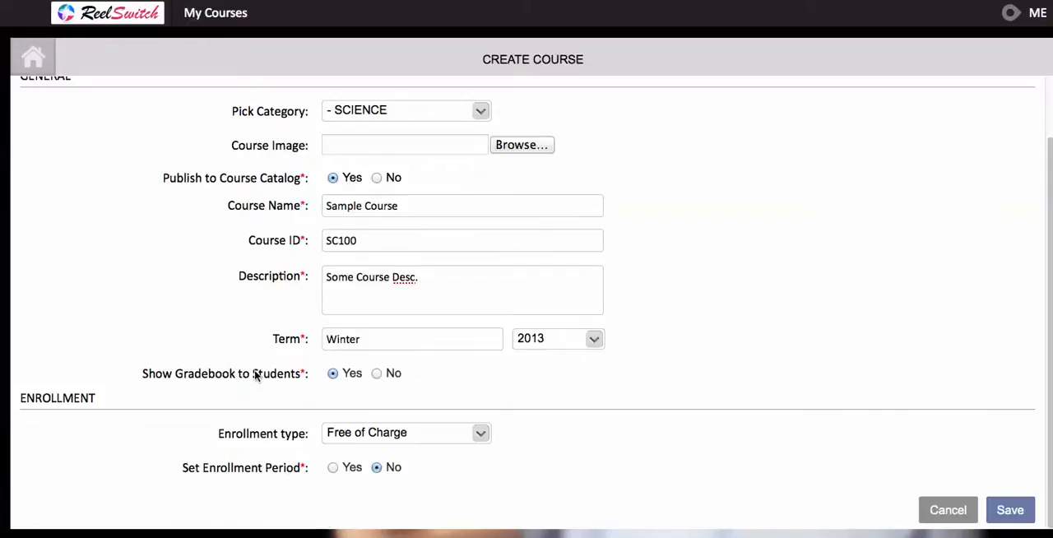
- Try a Paid enrollment type with a course cost of 40 USD, and turn the enrollment period on and off again
left_click(369, 431)
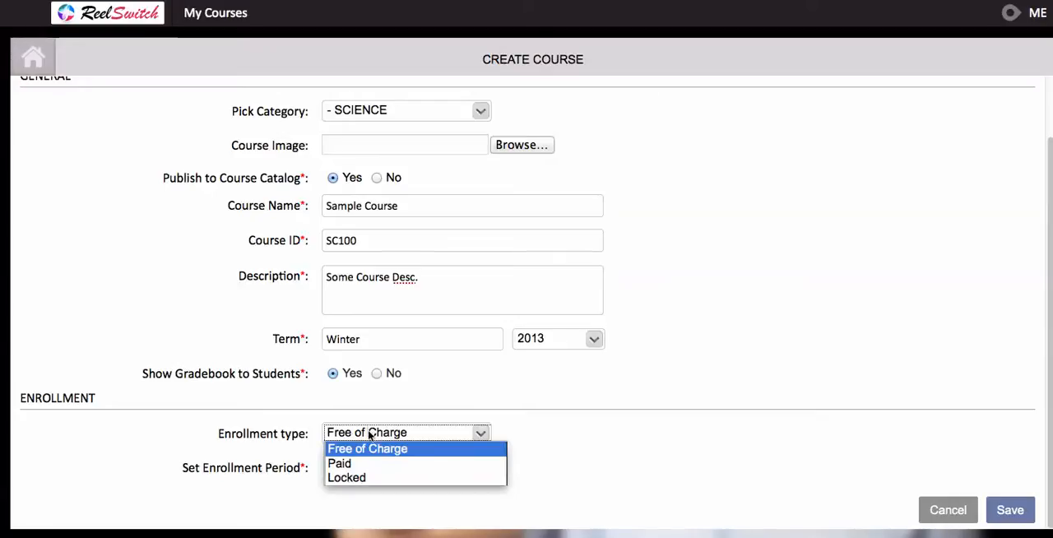
left_click(363, 466)
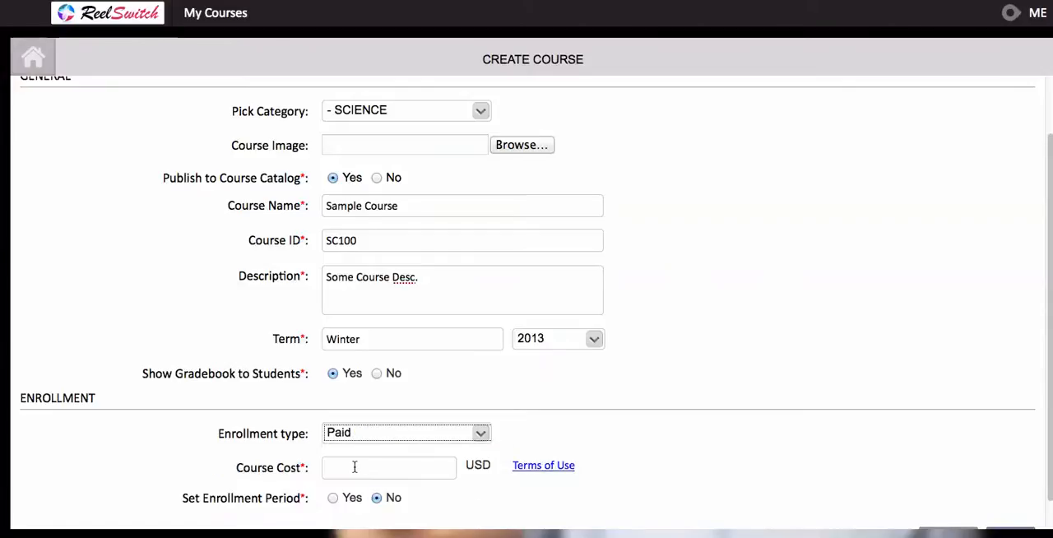
left_click(350, 467)
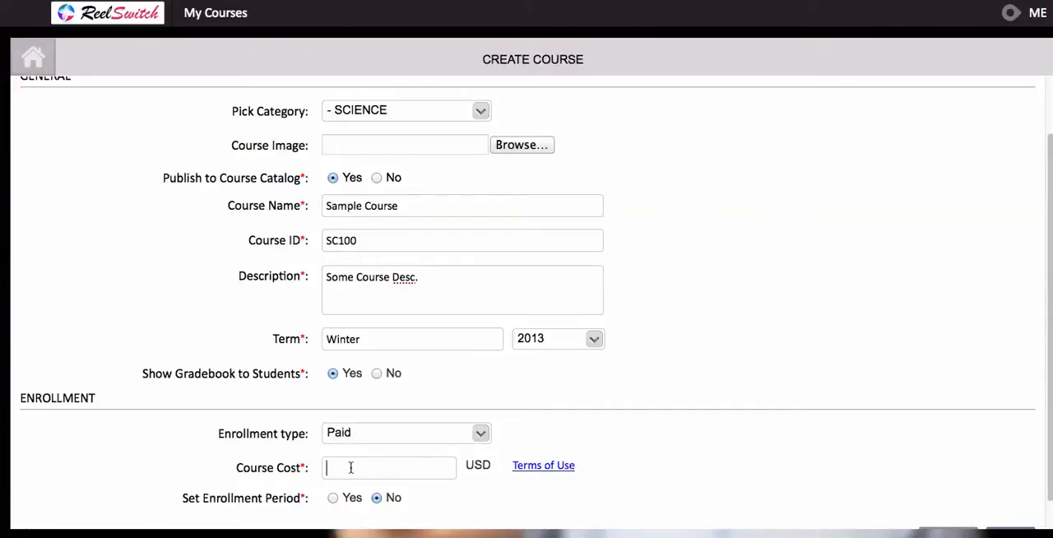
type("40")
scroll(465, 476, "down", 1)
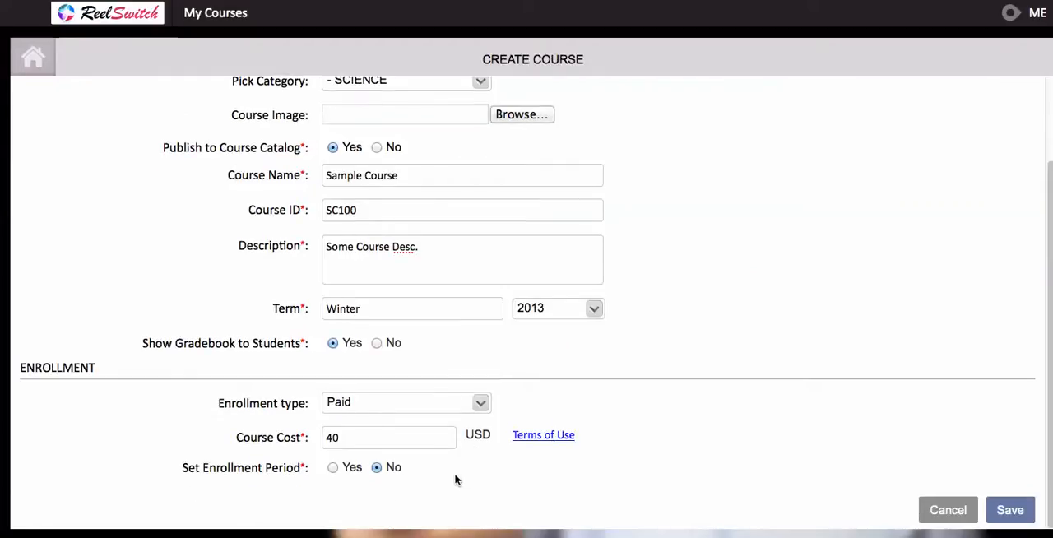
left_click(334, 467)
scroll(294, 466, "down", 2)
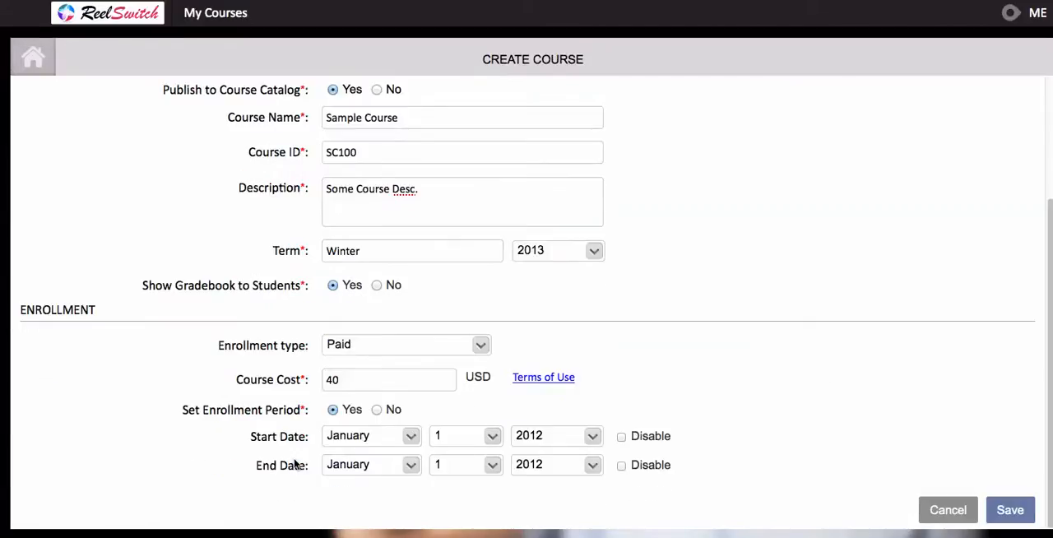
left_click(375, 410)
- Set the course's enrollment type to Free of Charge and save the new course
left_click(372, 400)
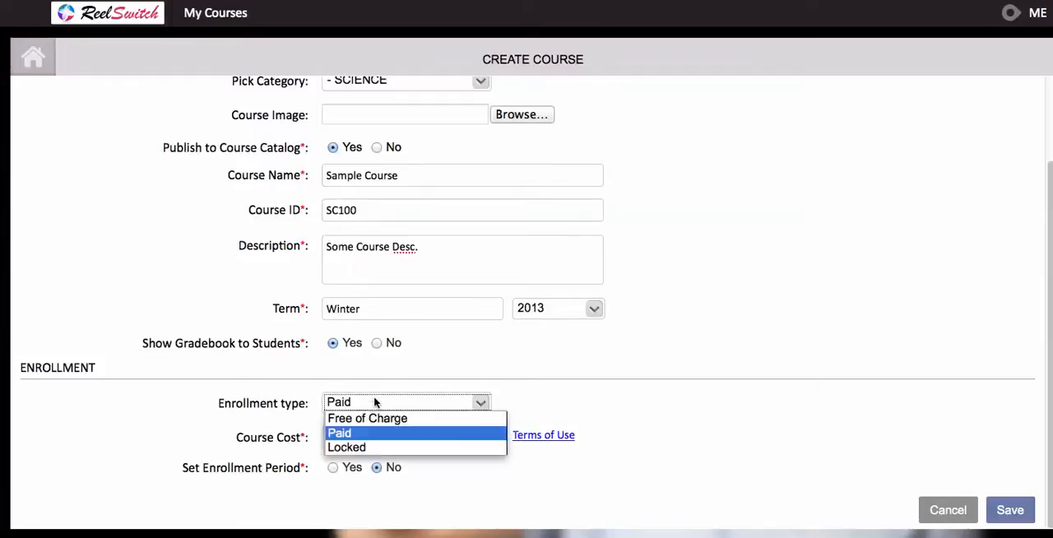
left_click(368, 418)
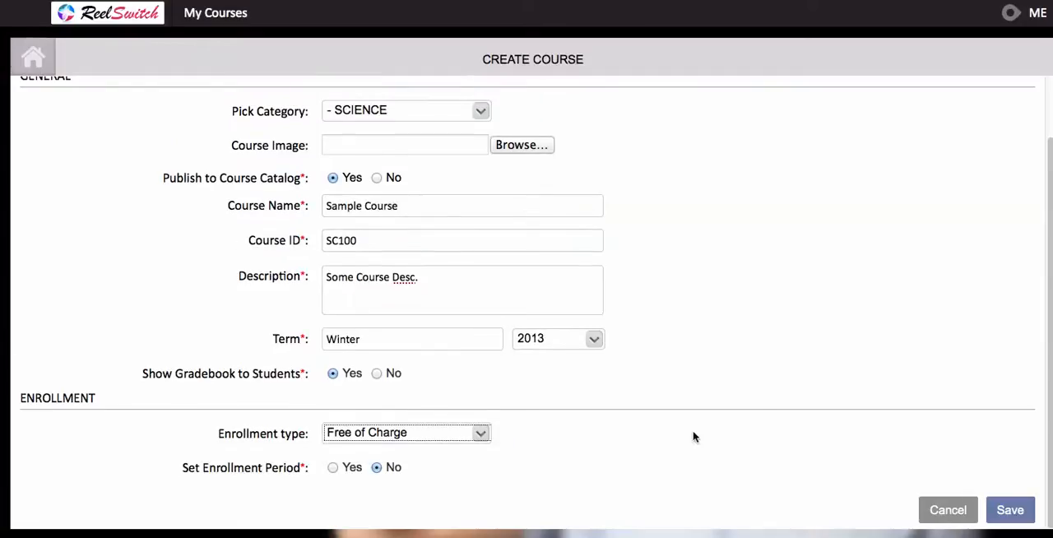
left_click(1010, 510)
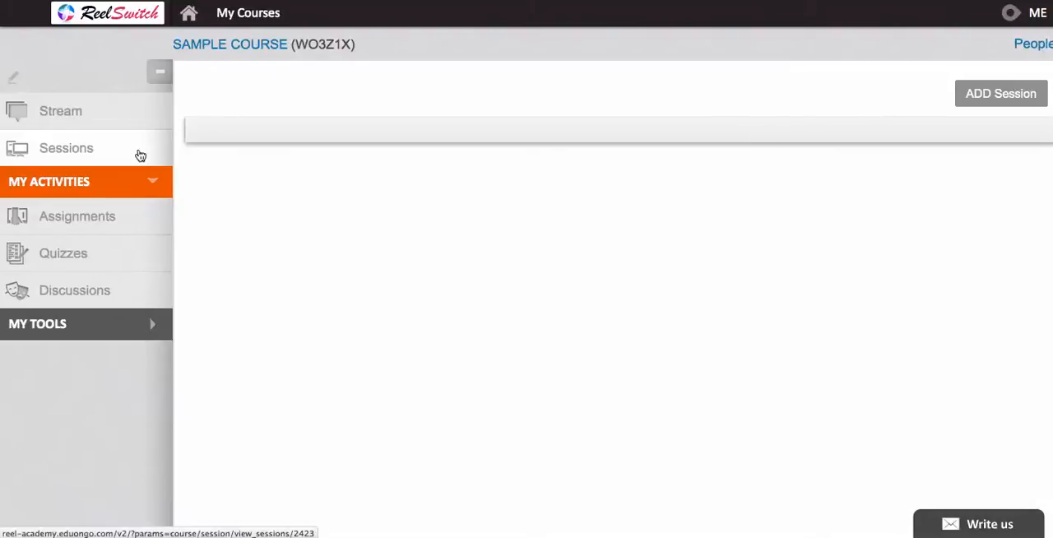
- Add a session named "Get Started" to the course and disable its start and end dates
left_click(978, 98)
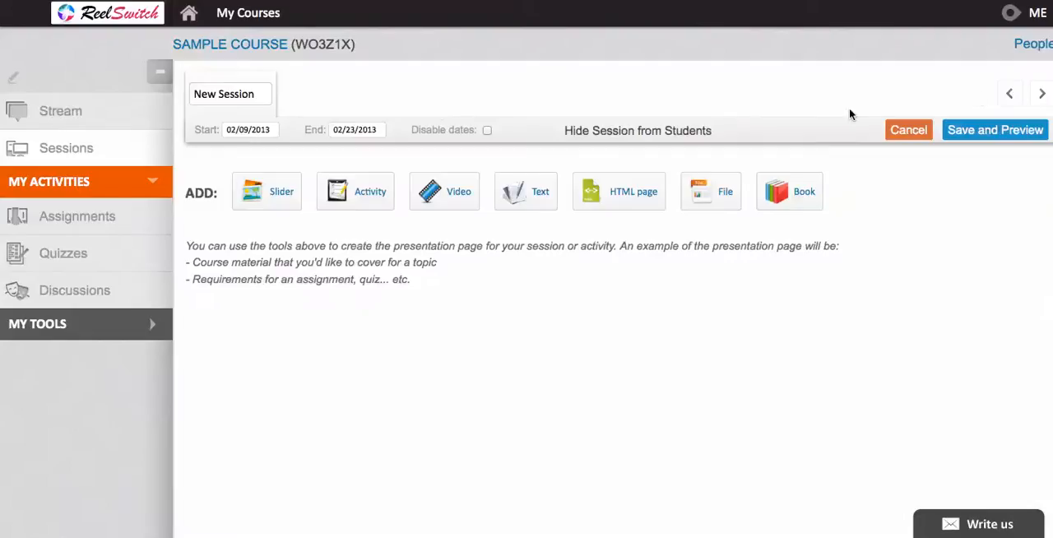
left_click_drag(256, 93, 192, 93)
type("Get Started")
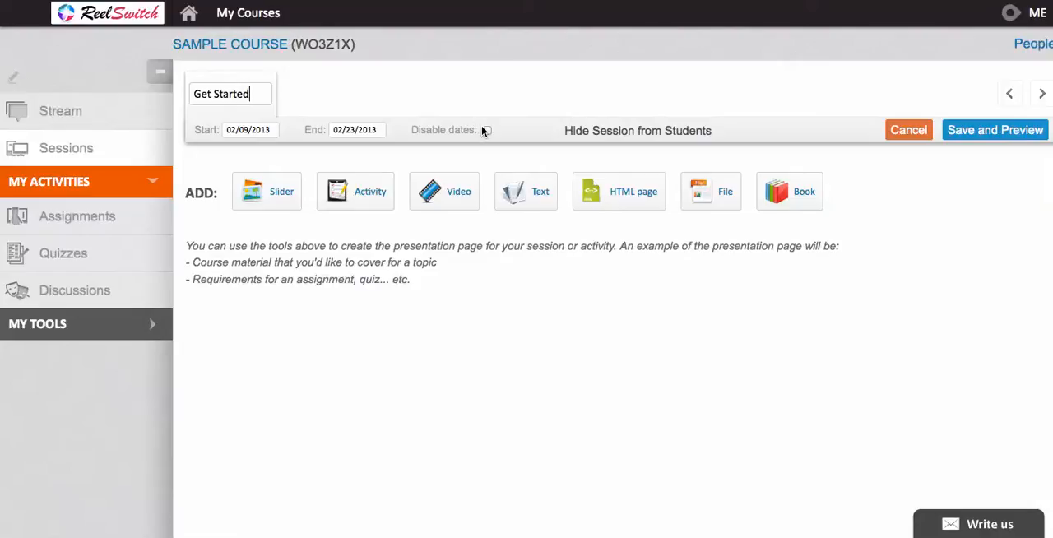
left_click(487, 130)
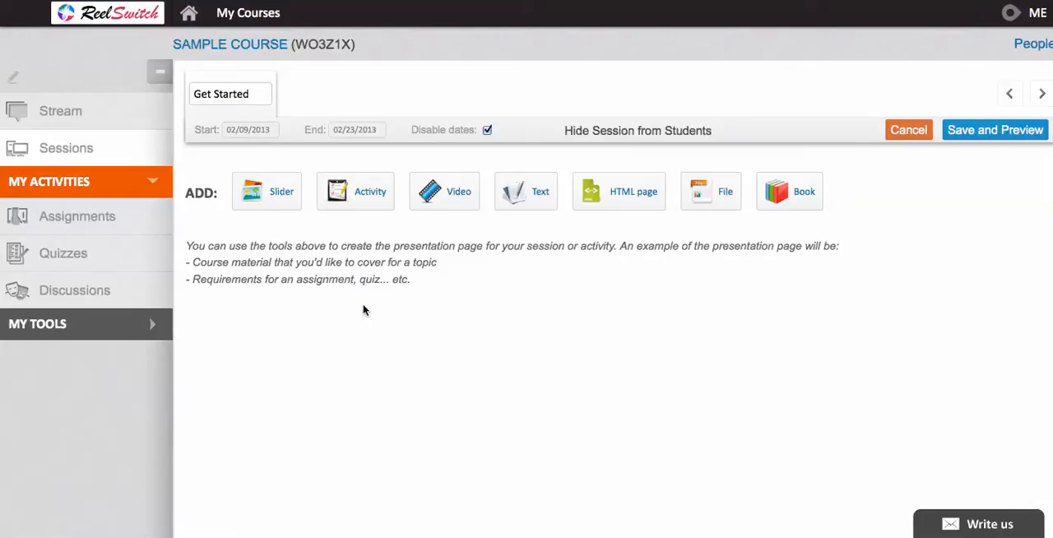
- Add a slider to the session using the layout with numbered slide navigation, and name it "Get Started"
left_click(276, 208)
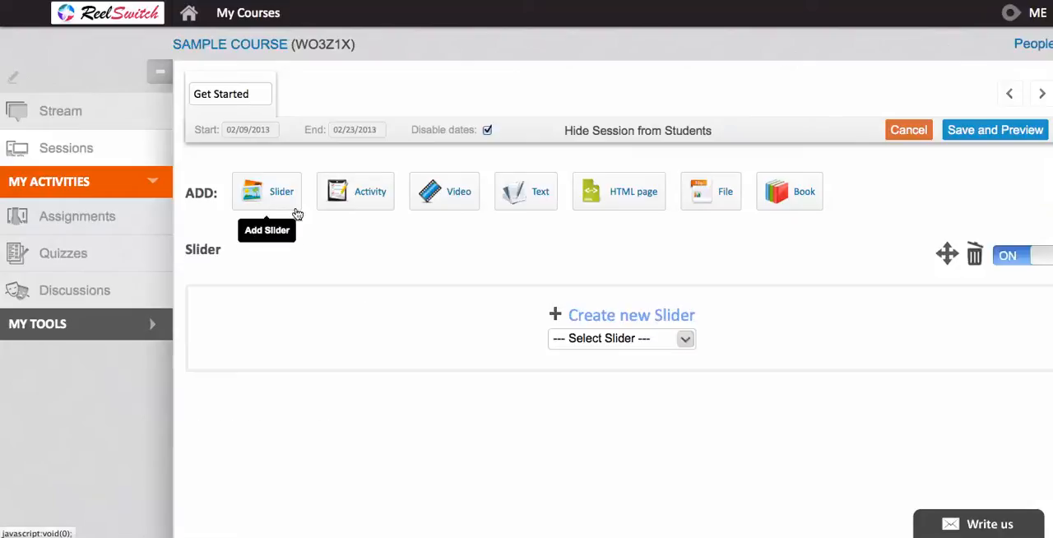
left_click(597, 320)
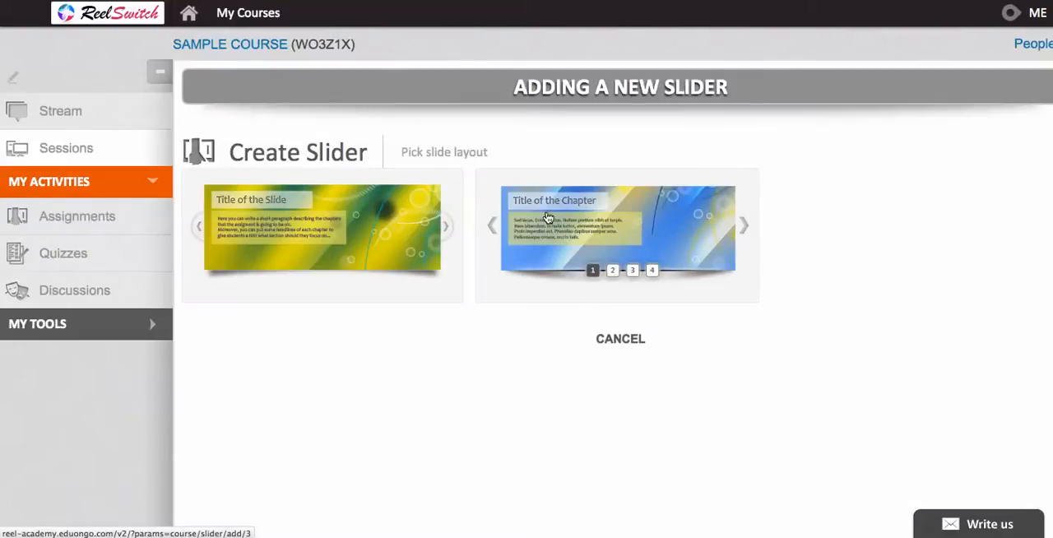
left_click(547, 217)
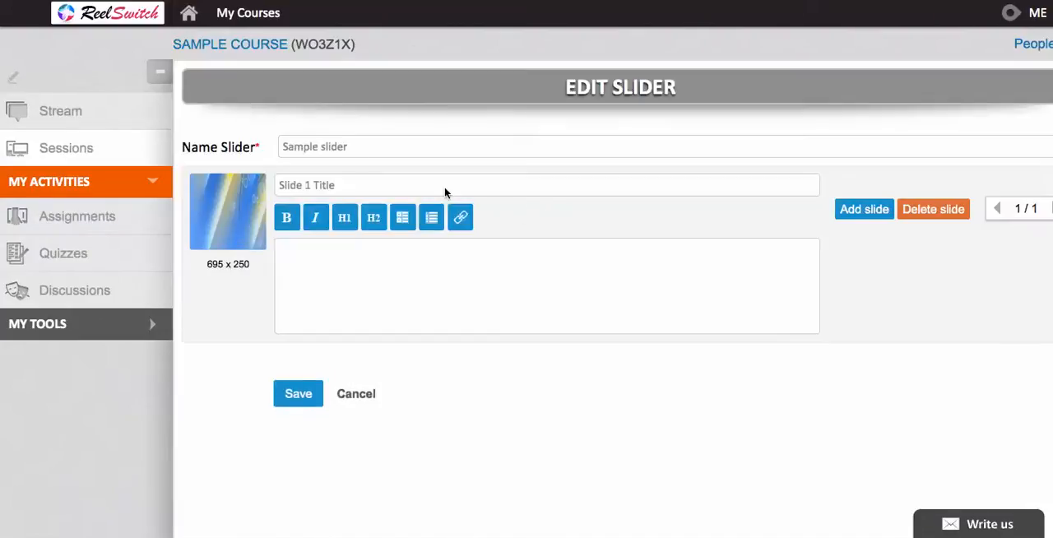
type("Get Started")
- Upload slider1.jpg from the ReelSwitch headers folder as the first slide's image
left_click(250, 214)
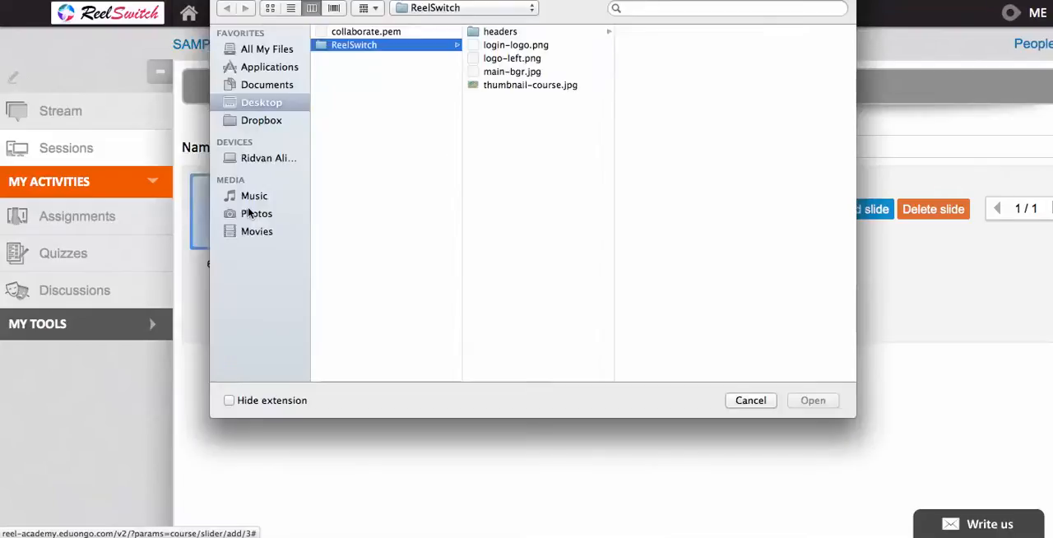
left_click(498, 33)
left_click(641, 33)
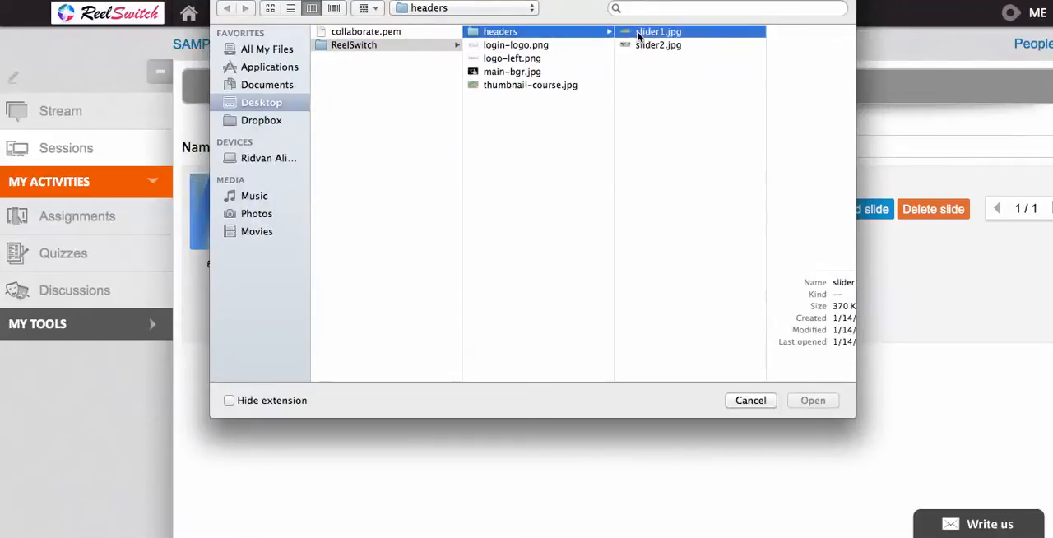
left_click(826, 402)
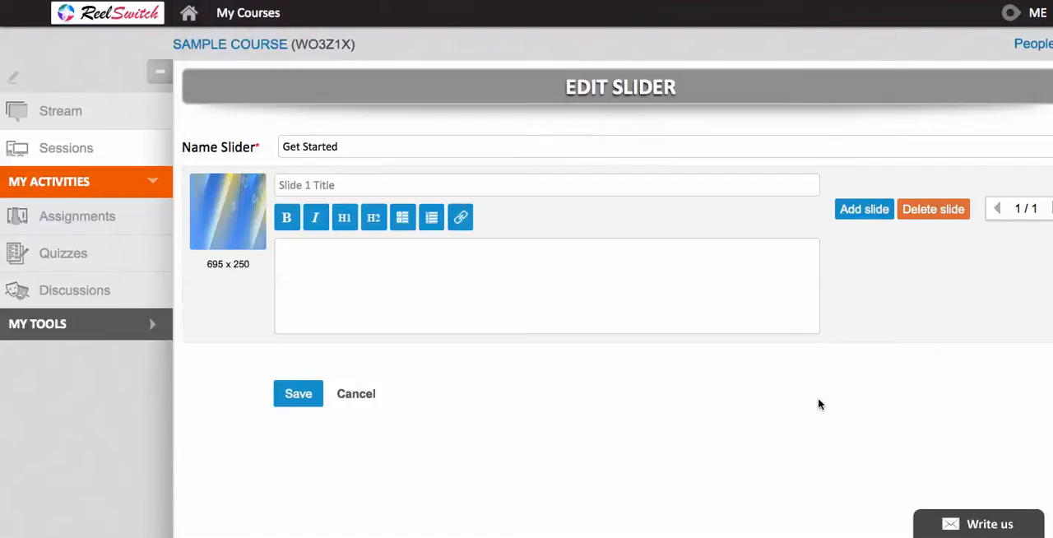
- Add a second slide titled "Please read the following chapters", and save both the slider and the session
left_click(864, 210)
type("Please read the following")
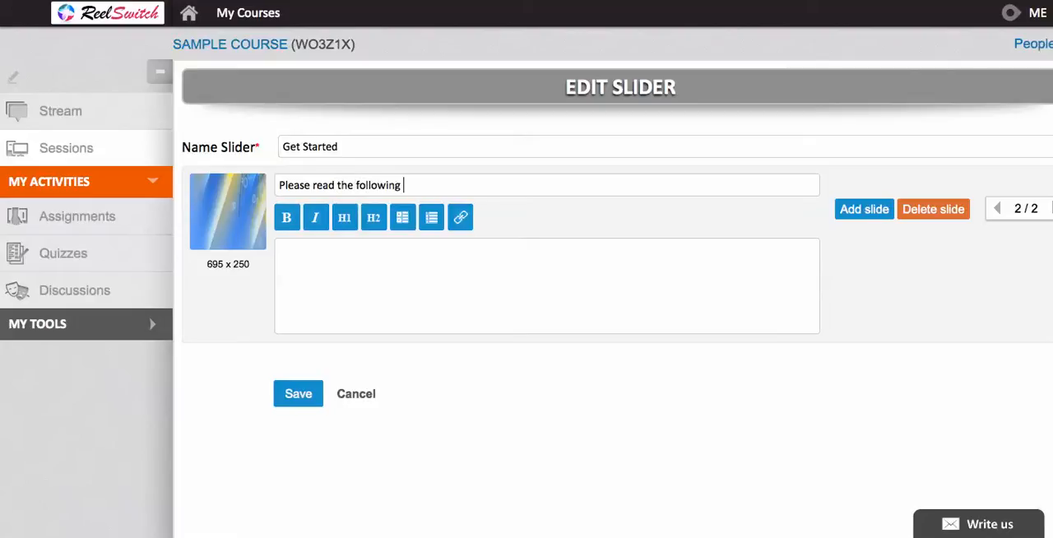
type(" chapters")
left_click(298, 395)
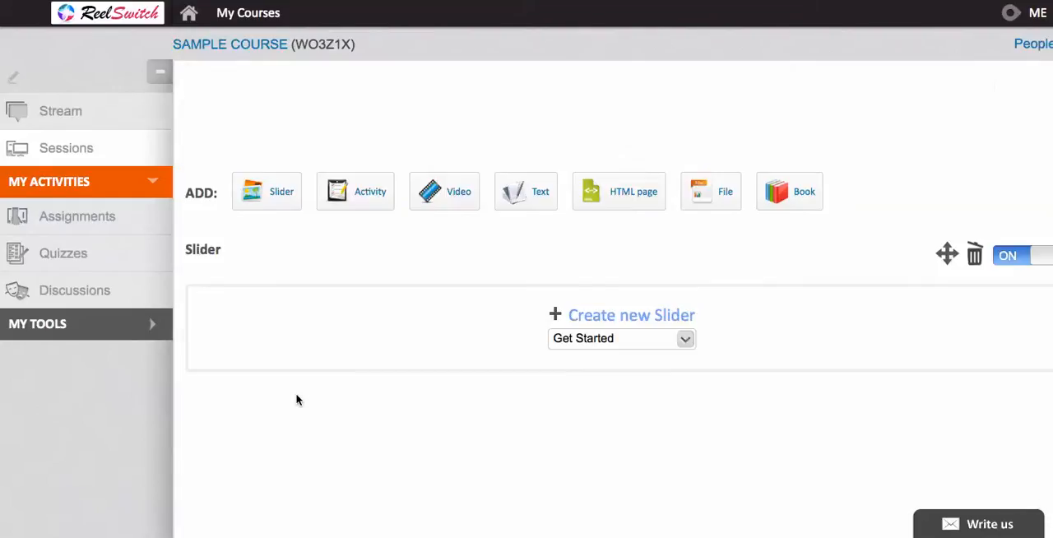
left_click(1001, 132)
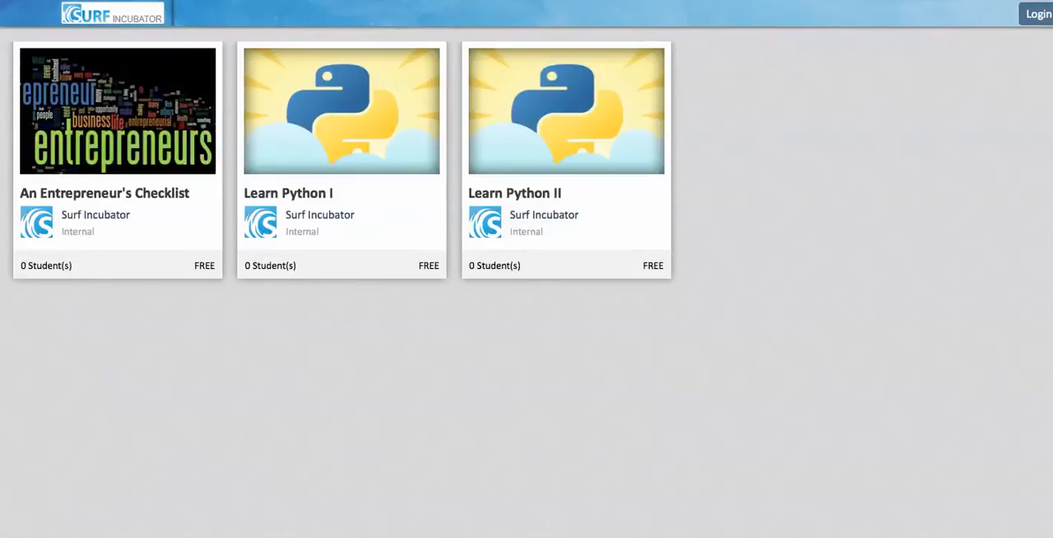
- Open the eduongo.com home page in the browser
type("eduongo.com")
key("Return")
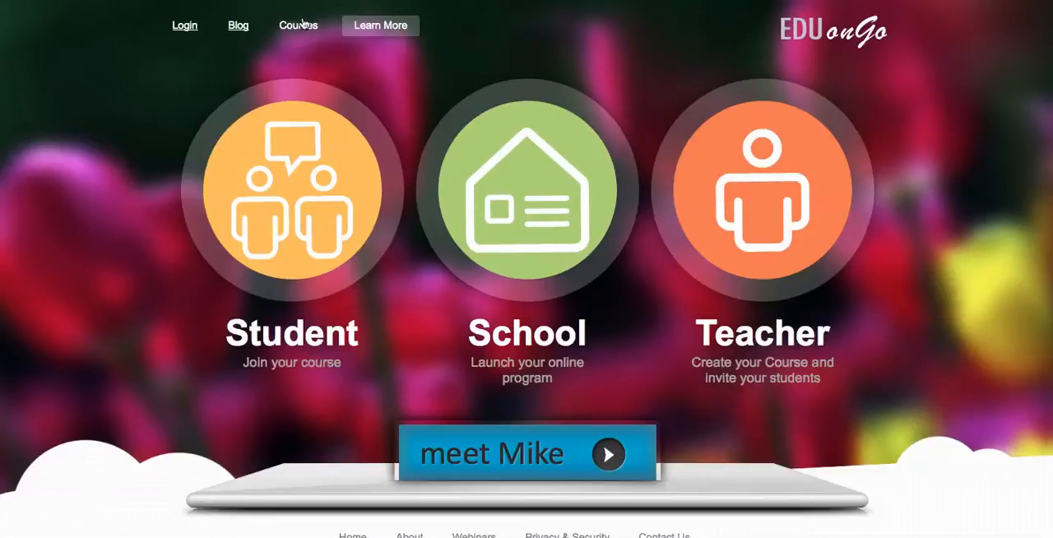
- Log in to EDUonGo with the account e-mail and password, and dismiss the browser's offer to remember the password
left_click(179, 33)
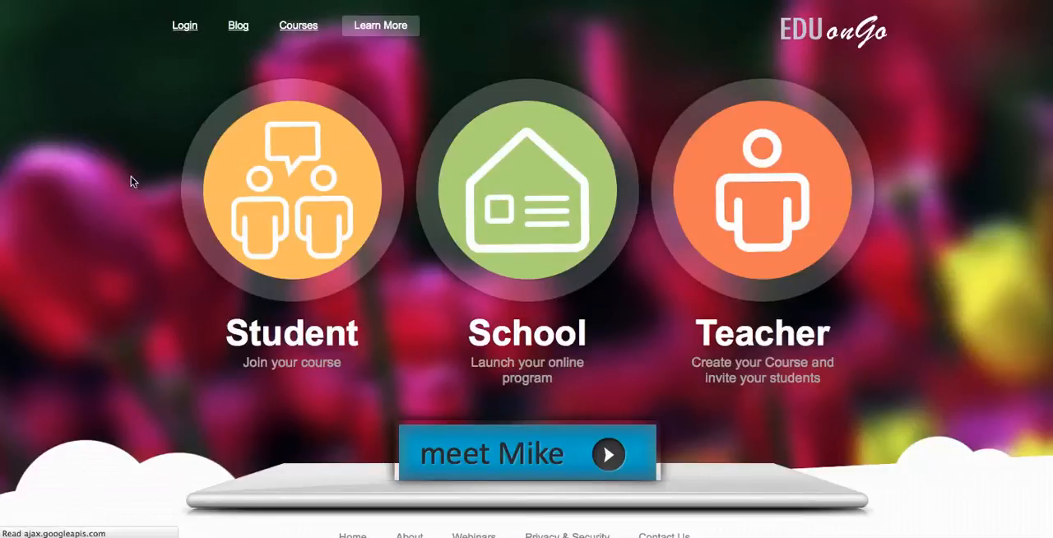
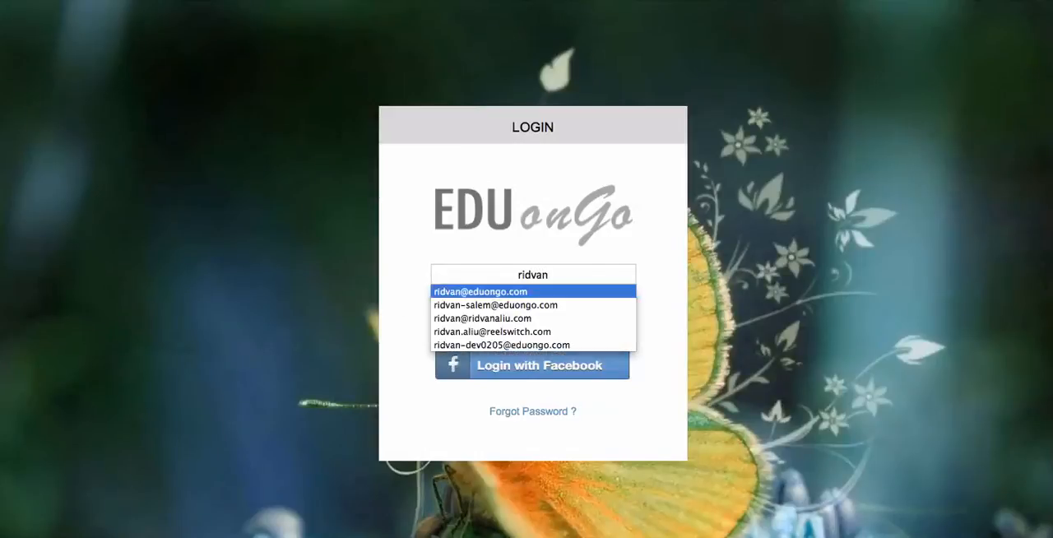
left_click(477, 291)
left_click(533, 303)
type("*********")
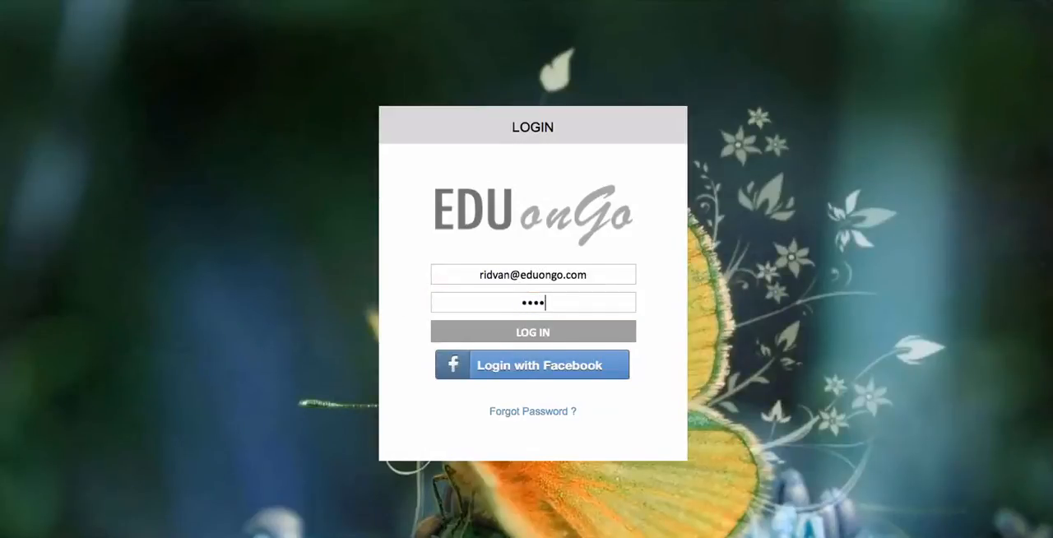
key("Return")
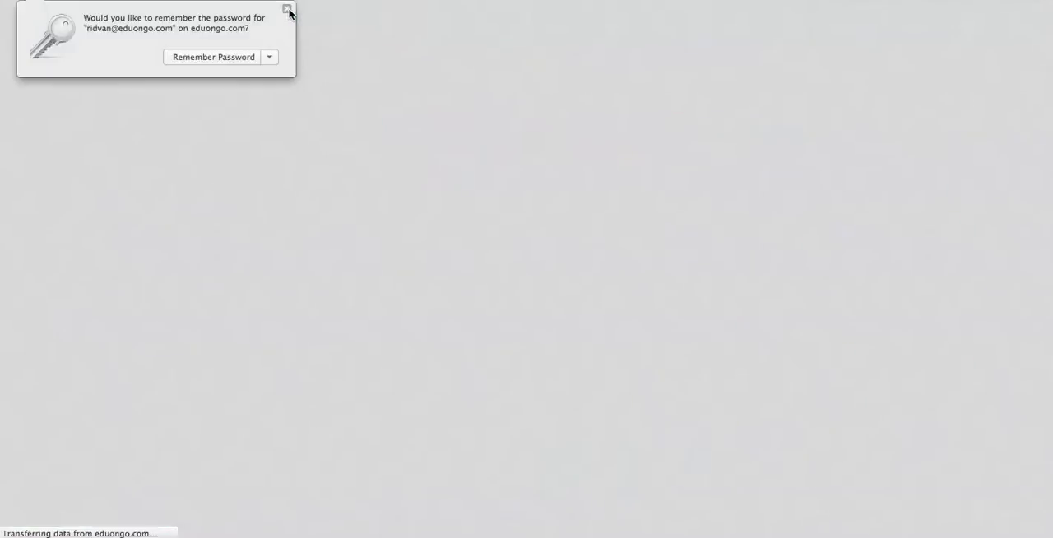
left_click(287, 9)
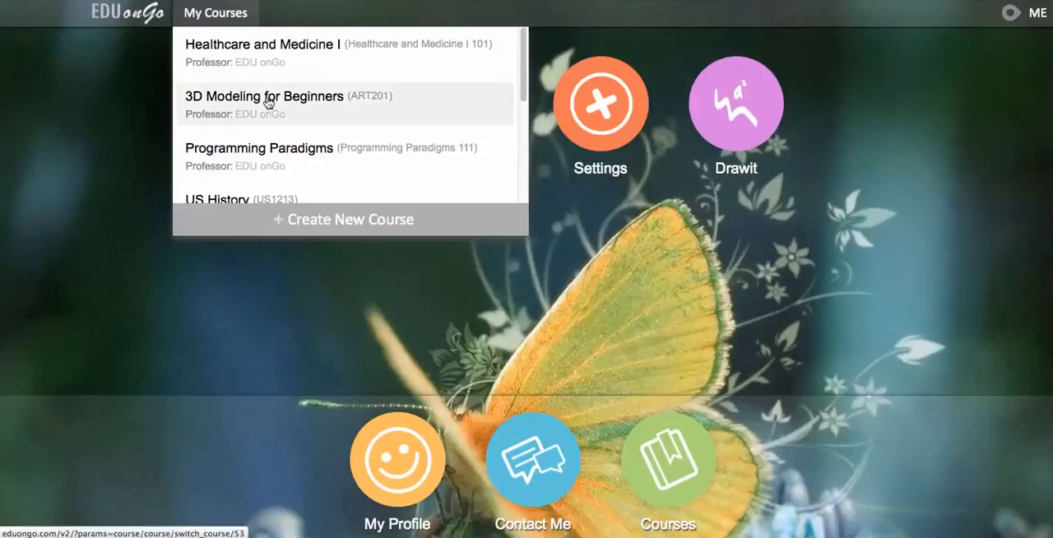
- Open the 3D Modeling for Beginners course and examine the "Exericise 2" session's slider, videos, assignment links and text
left_click(268, 102)
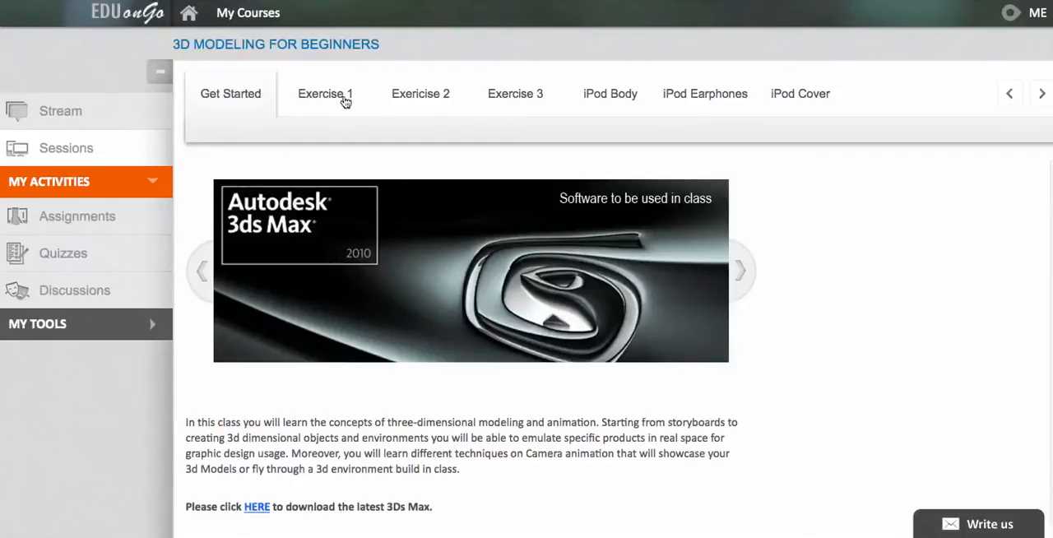
left_click(400, 97)
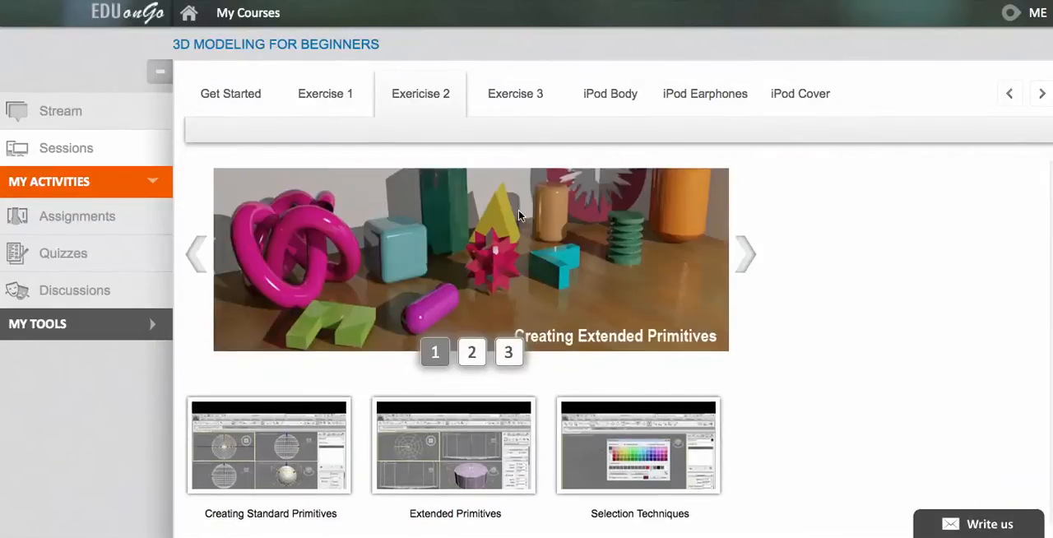
left_click(743, 260)
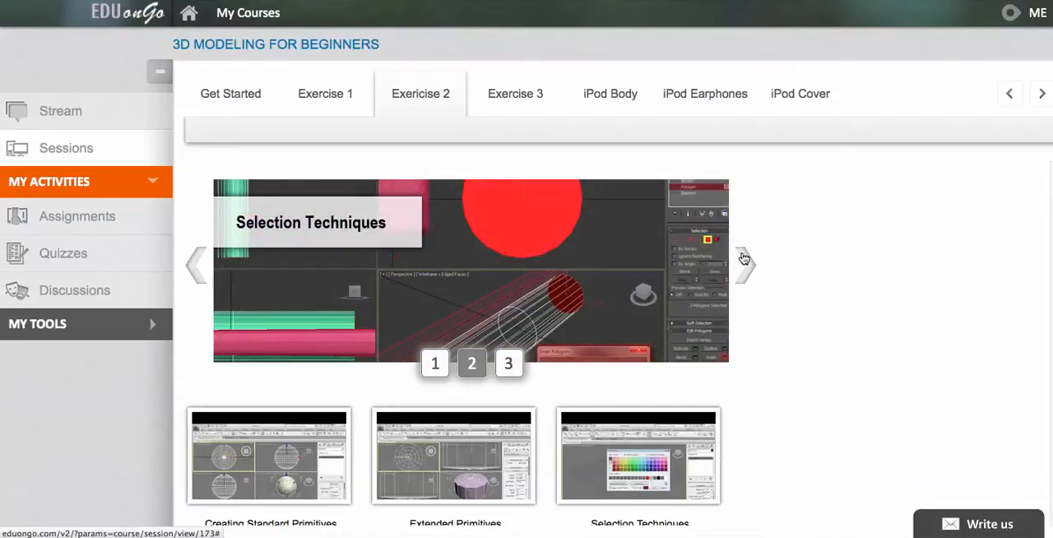
left_click(744, 260)
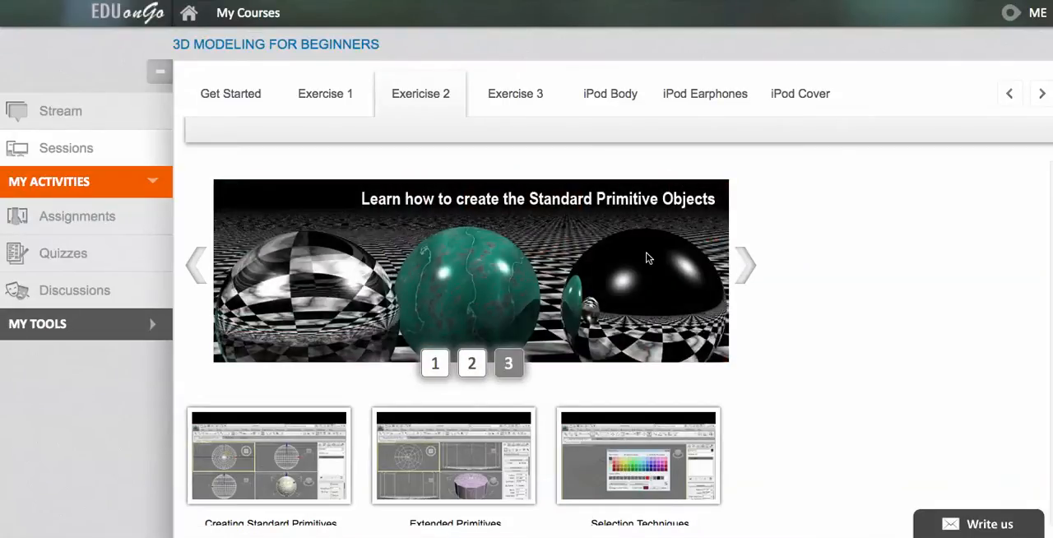
scroll(646, 258, "down", 3)
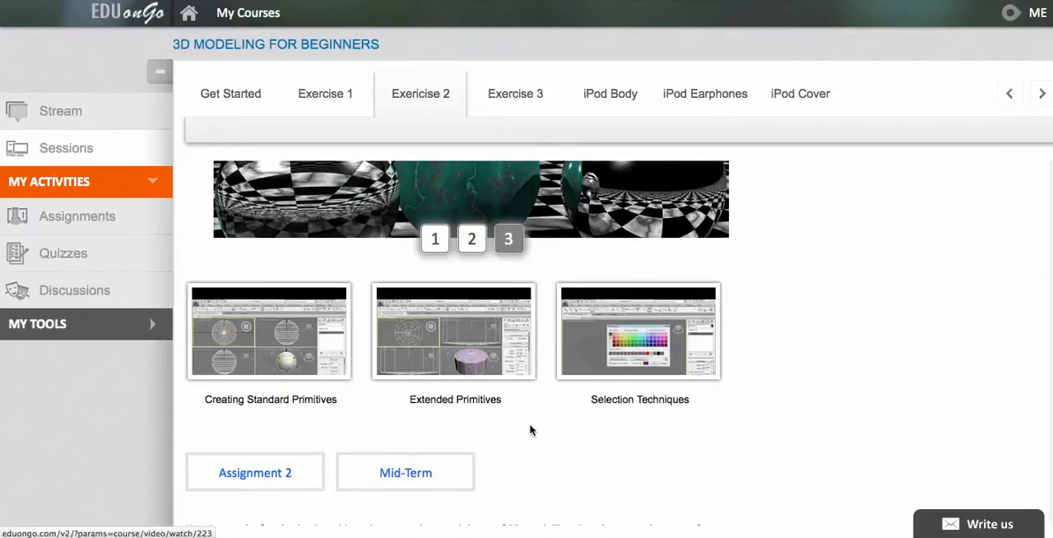
scroll(531, 430, "down", 3)
scroll(529, 425, "down", 2)
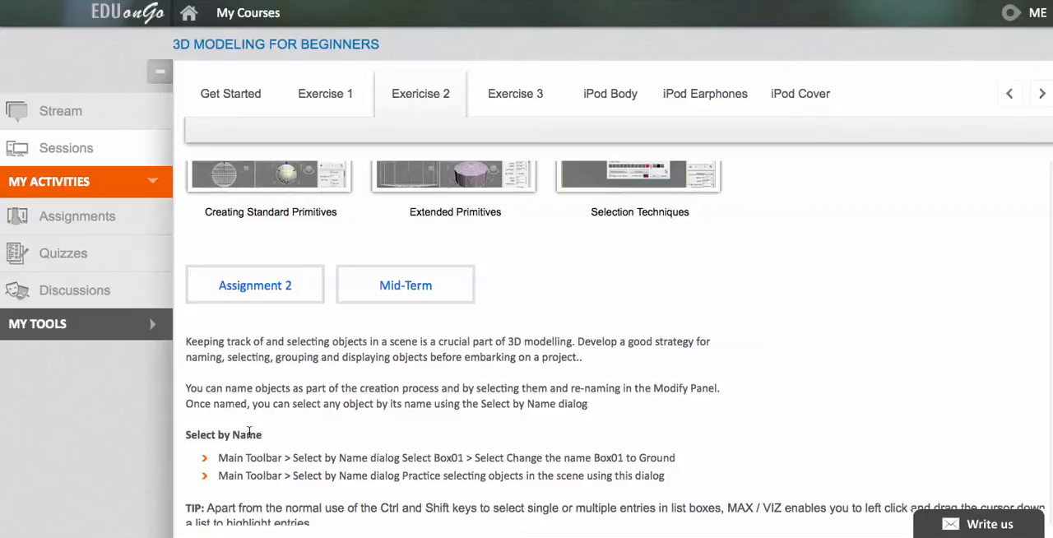
scroll(250, 434, "down", 1)
scroll(251, 436, "up", 1)
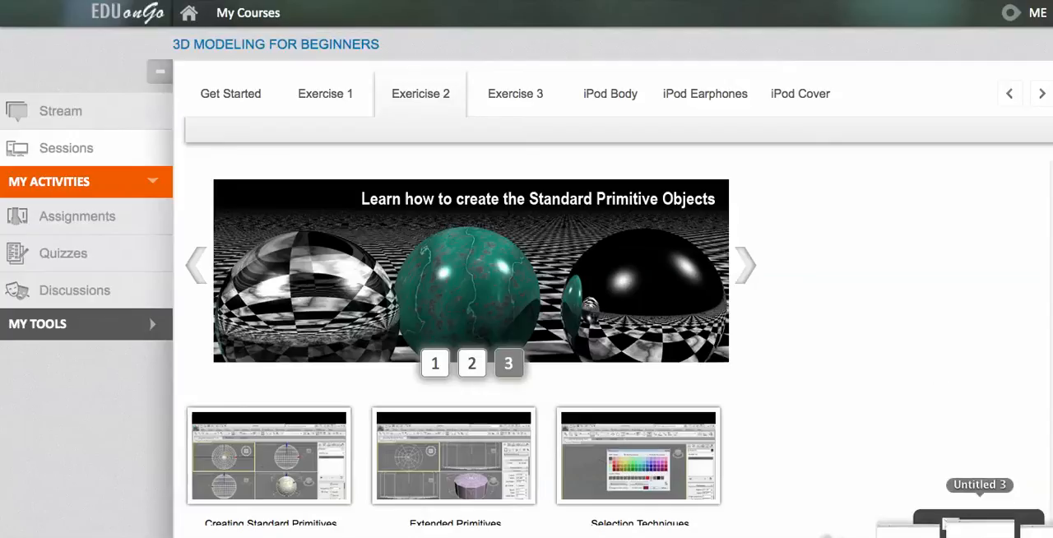
- Switch to the Untitled 3 text document and highlight the school subdomain myreelswitch.eduongo.com for review
left_click(979, 530)
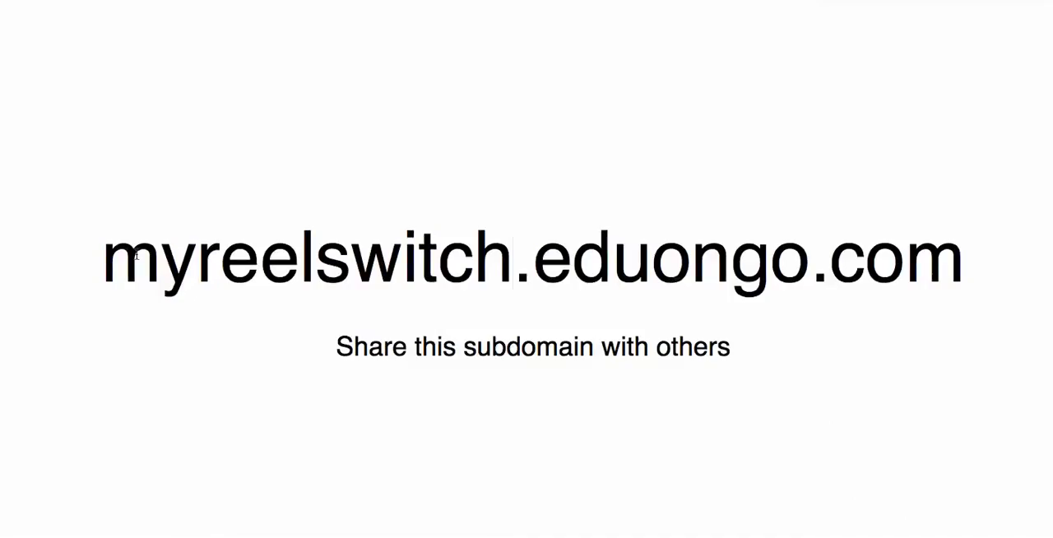
left_click_drag(102, 256, 970, 243)
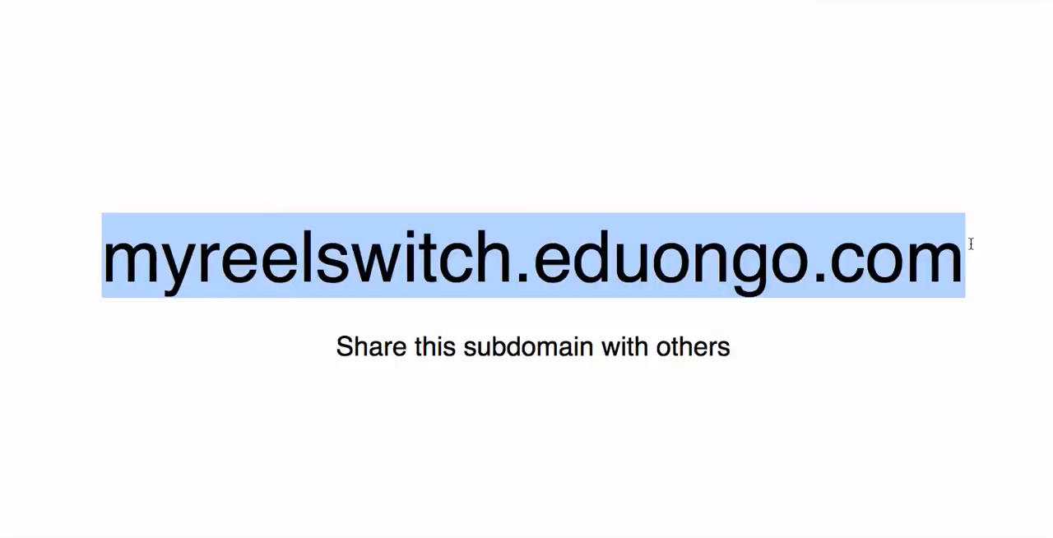
left_click(404, 256)
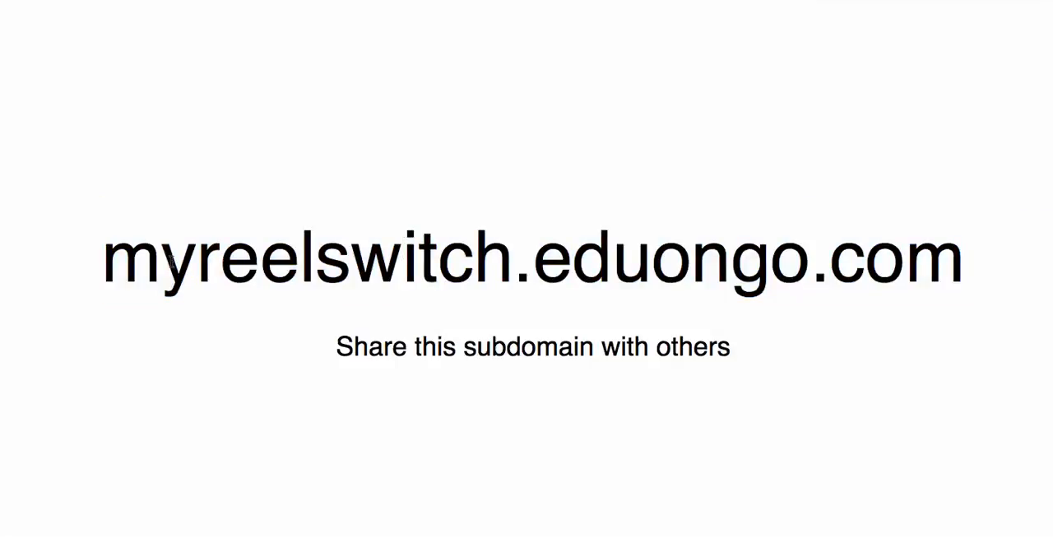